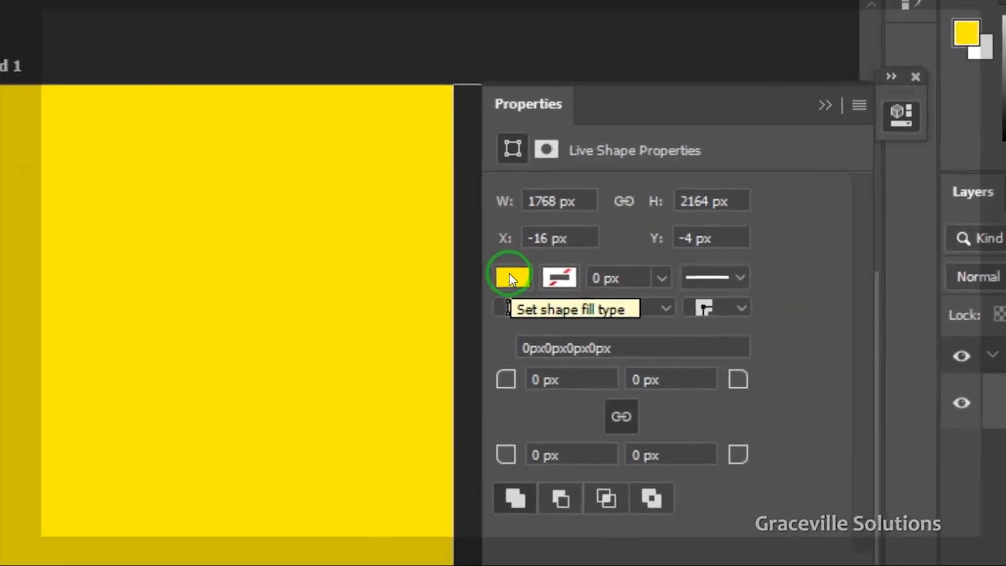
Set the artboard-covering rectangle's fill to white and rasterize its layer.
left_click(556, 217)
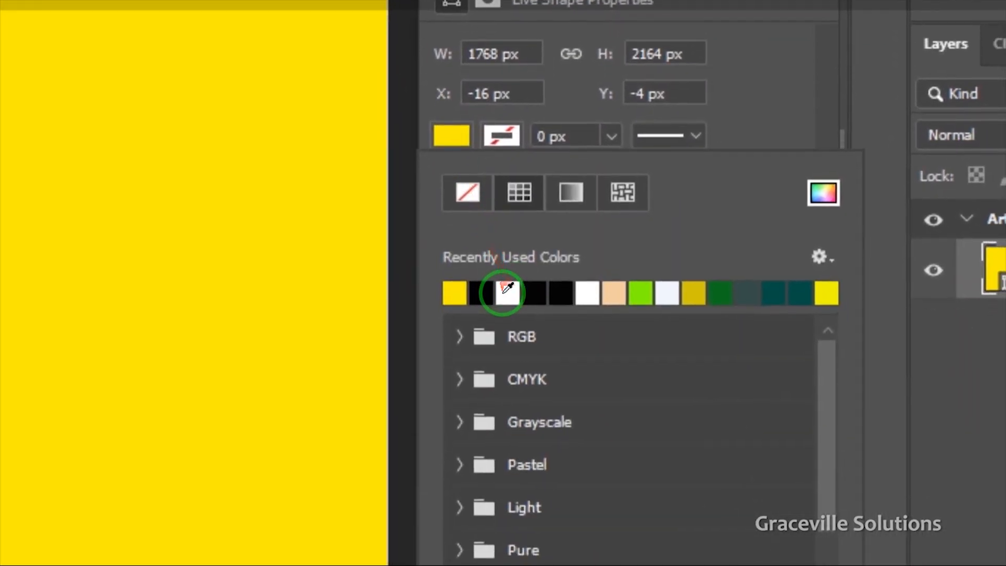
left_click(555, 427)
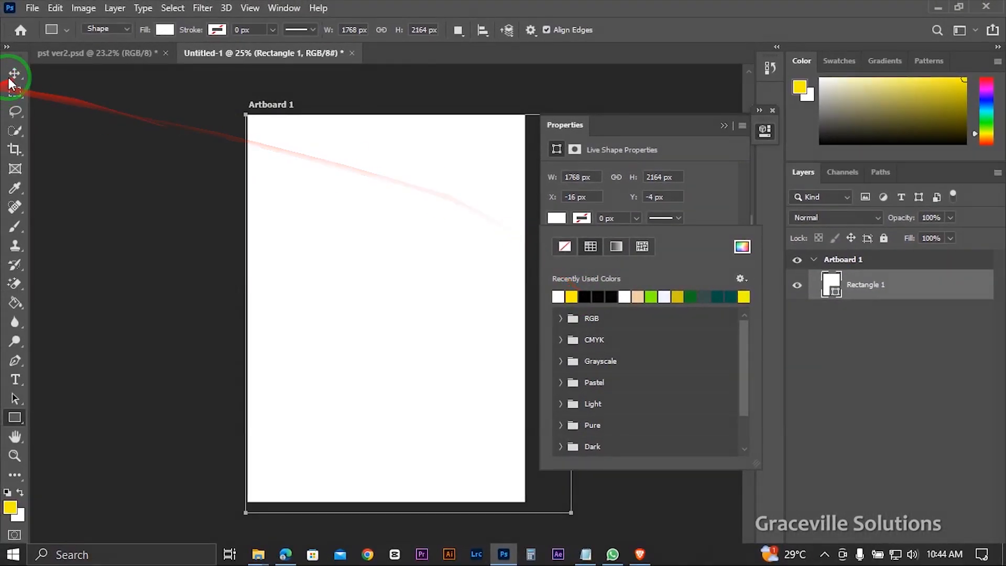
left_click(13, 74)
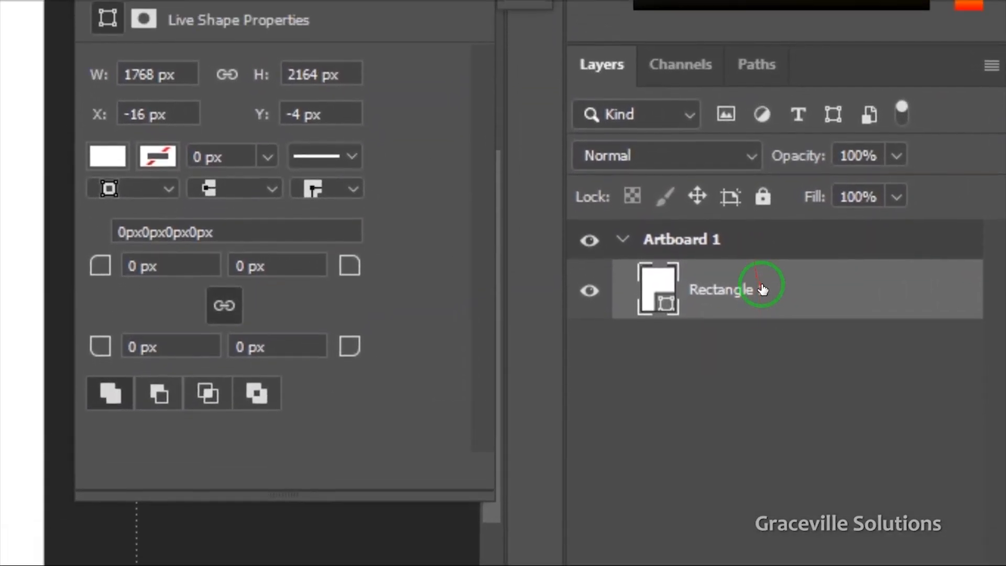
right_click(762, 290)
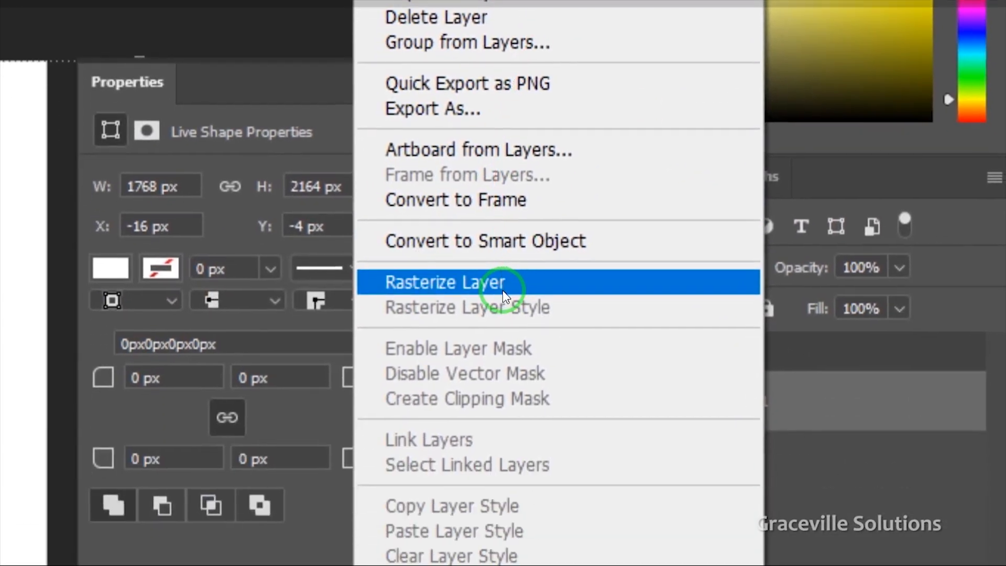
left_click(504, 289)
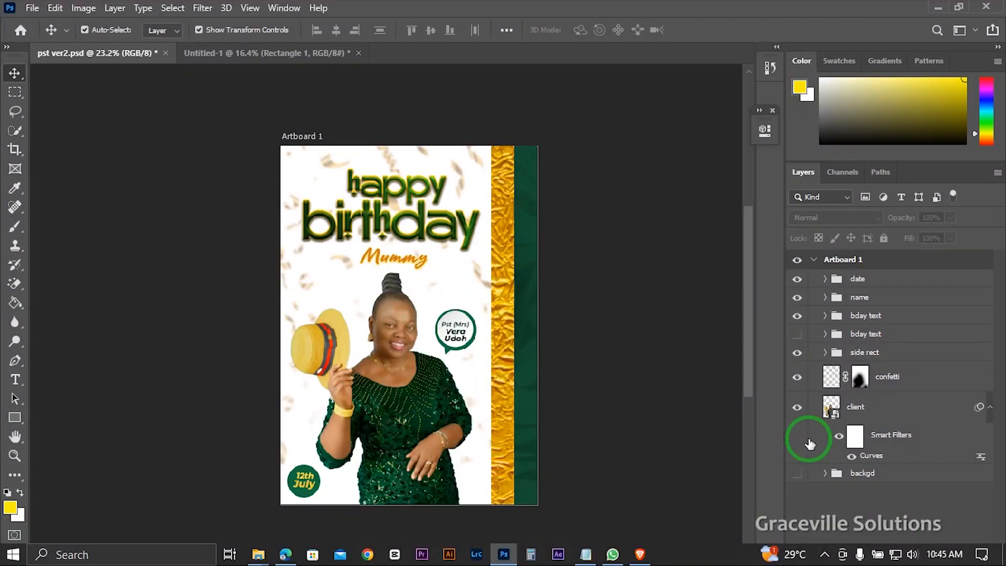
Draw a yellow vertical rectangle about 159 px wide and 2196 px high along the right edge of the Untitled-1 artboard.
scroll(505, 362, "up", 2)
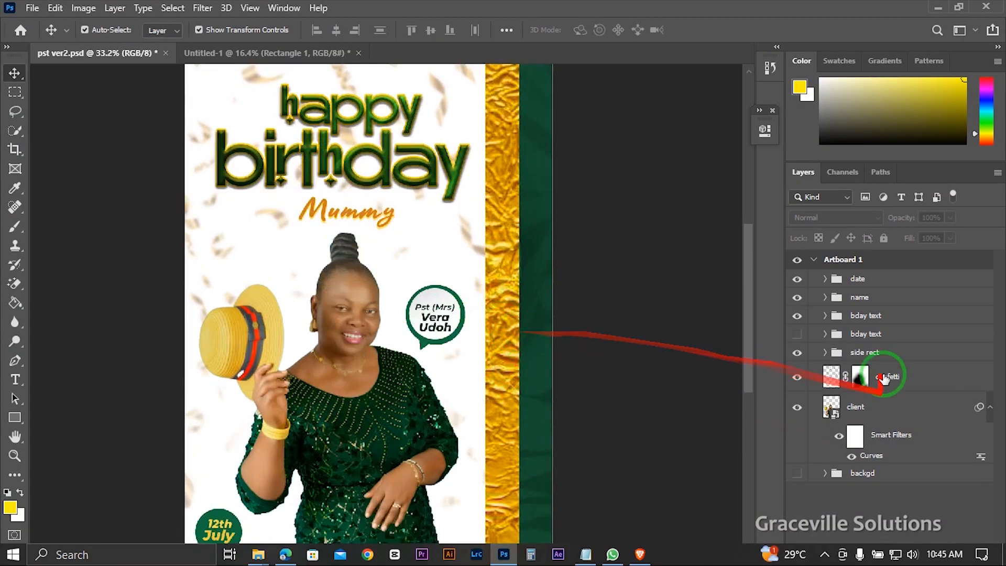
scroll(501, 340, "up", 1)
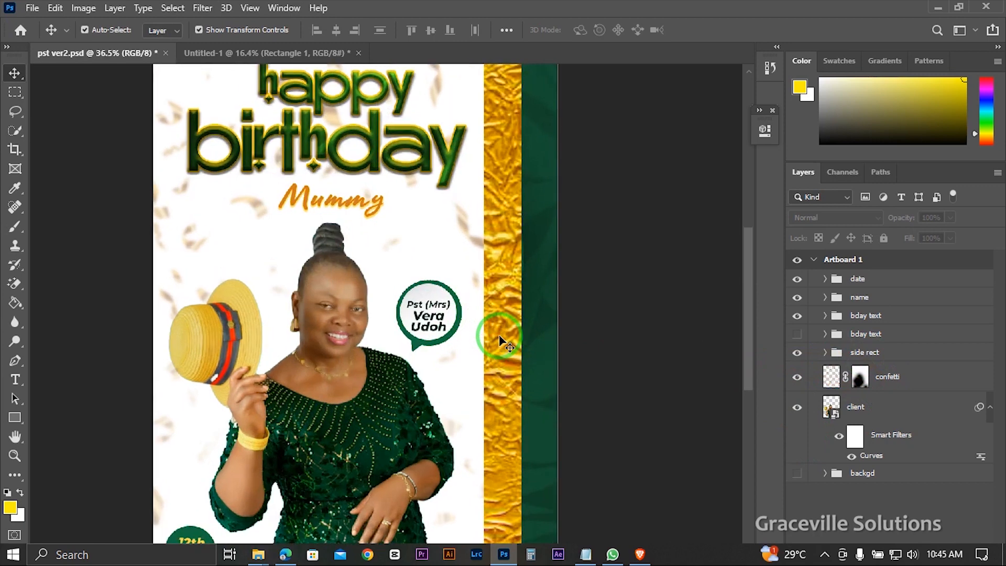
scroll(517, 362, "down", 3)
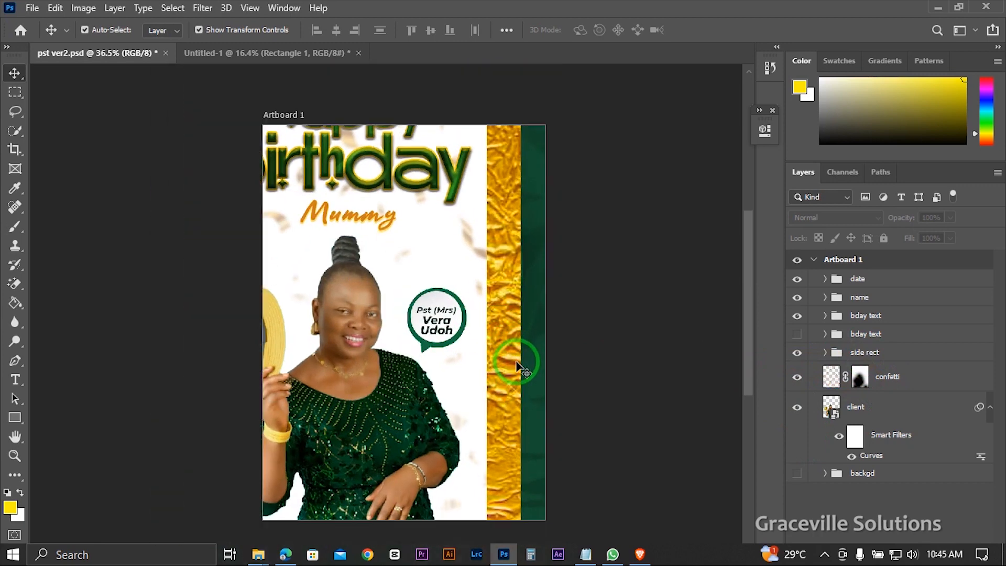
left_click(238, 54)
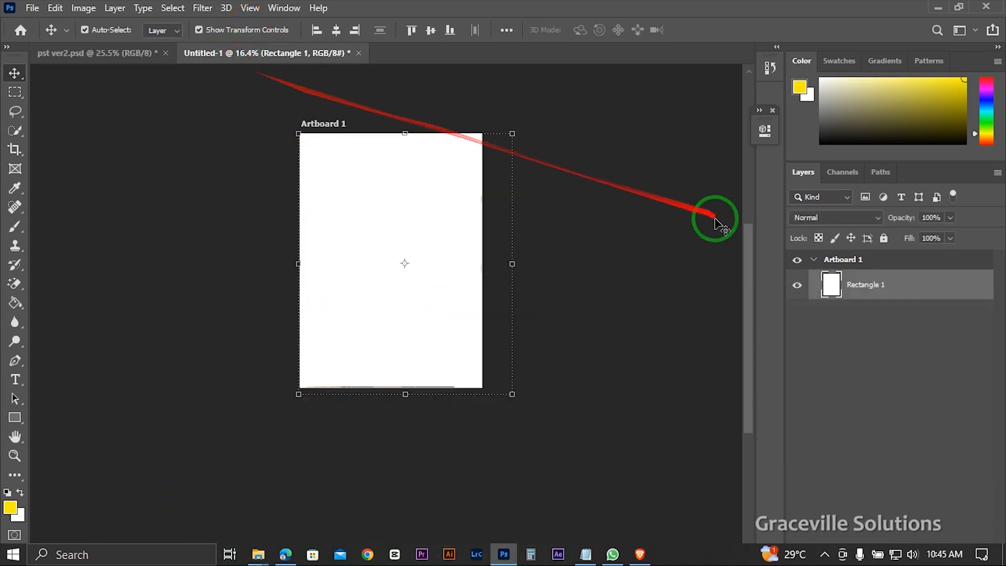
left_click(626, 226)
scroll(409, 213, "up", 3)
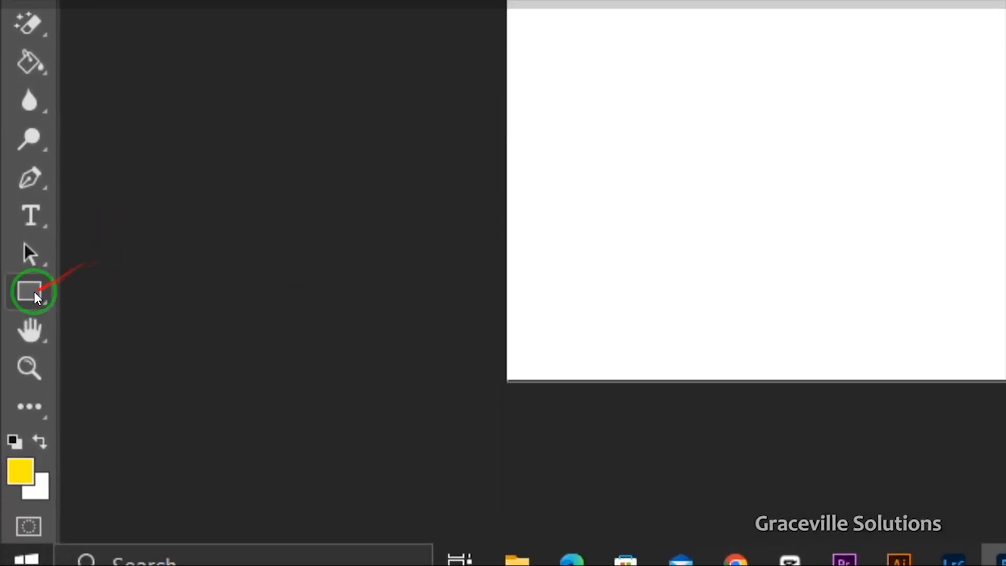
right_click(34, 291)
left_click(152, 290)
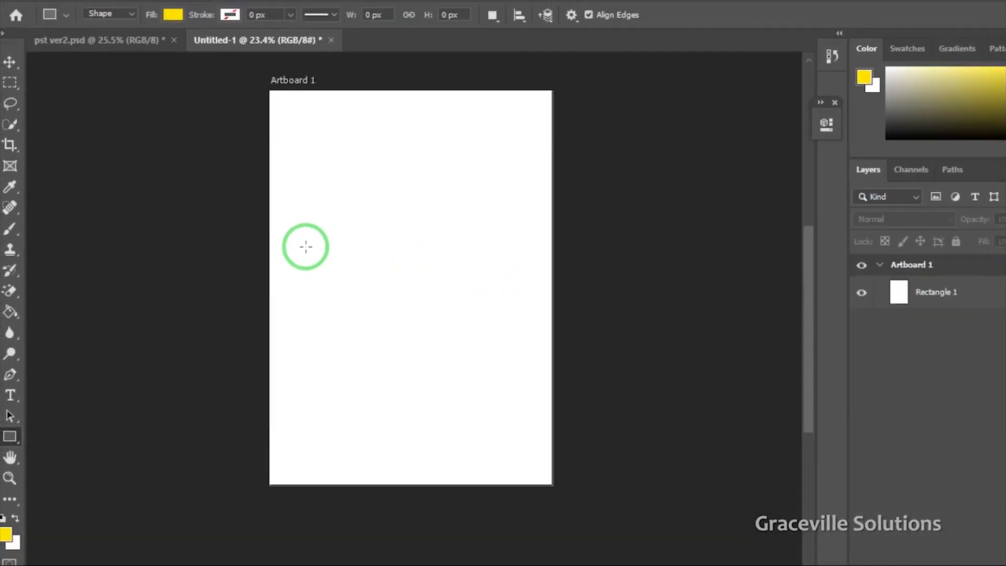
left_click_drag(489, 93, 518, 474)
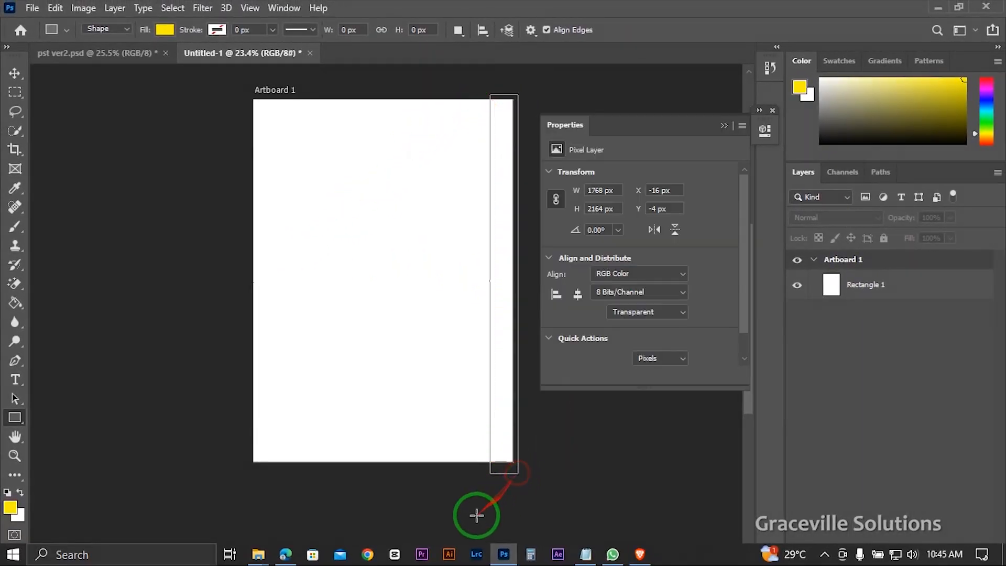
left_click(15, 73)
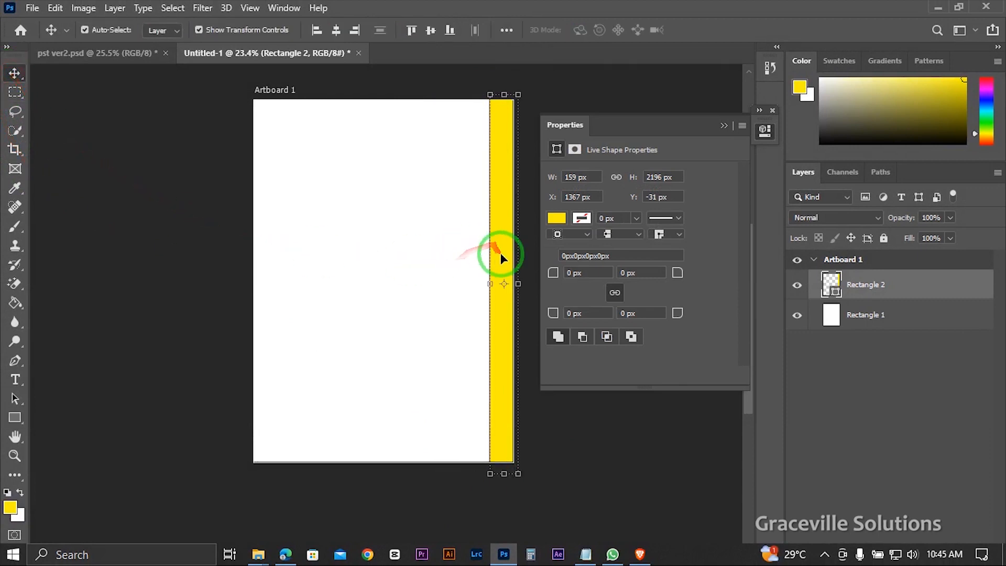
Align the yellow strip flush with the artboard's right edge and place a duplicate directly to its left.
left_click_drag(501, 253, 497, 250)
scroll(426, 271, "down", 1)
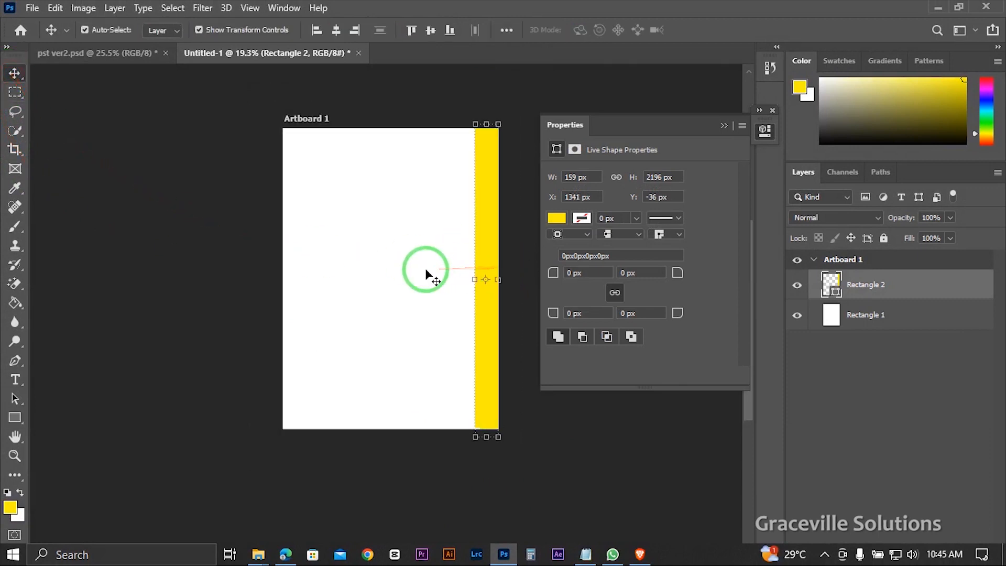
scroll(457, 277, "up", 1)
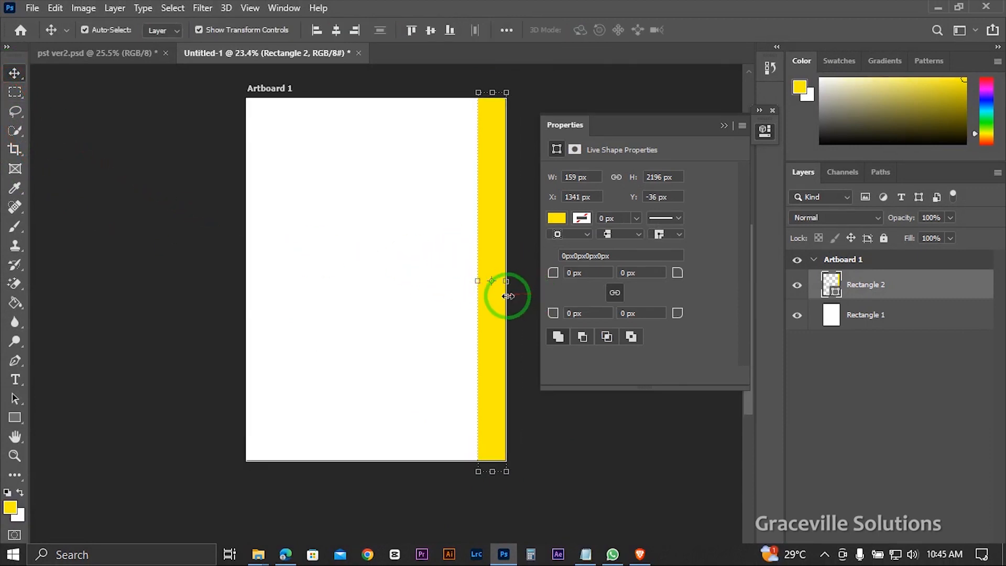
left_click_drag(489, 299, 462, 317)
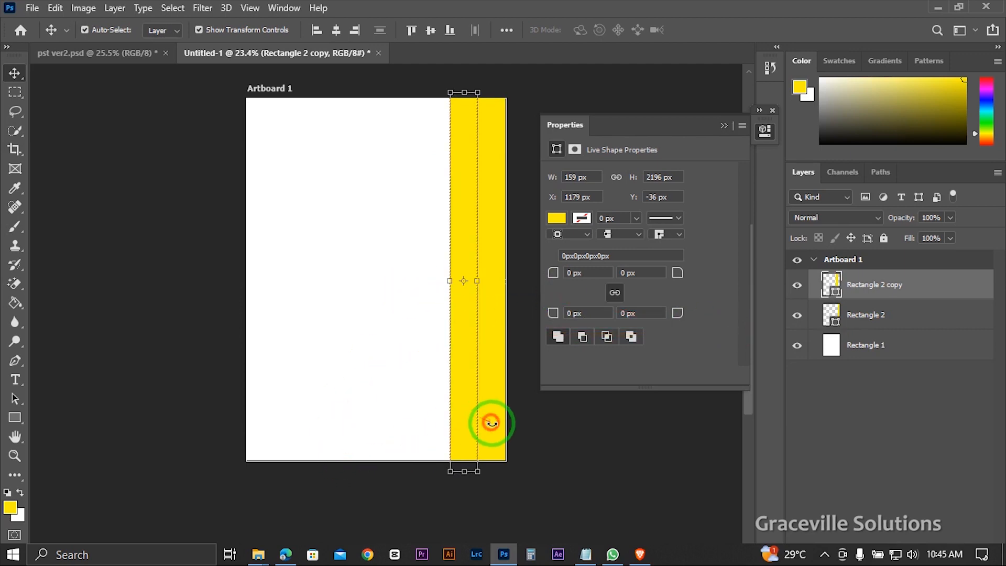
key("ctrl+t")
key("Return")
left_click(521, 449)
left_click(506, 434)
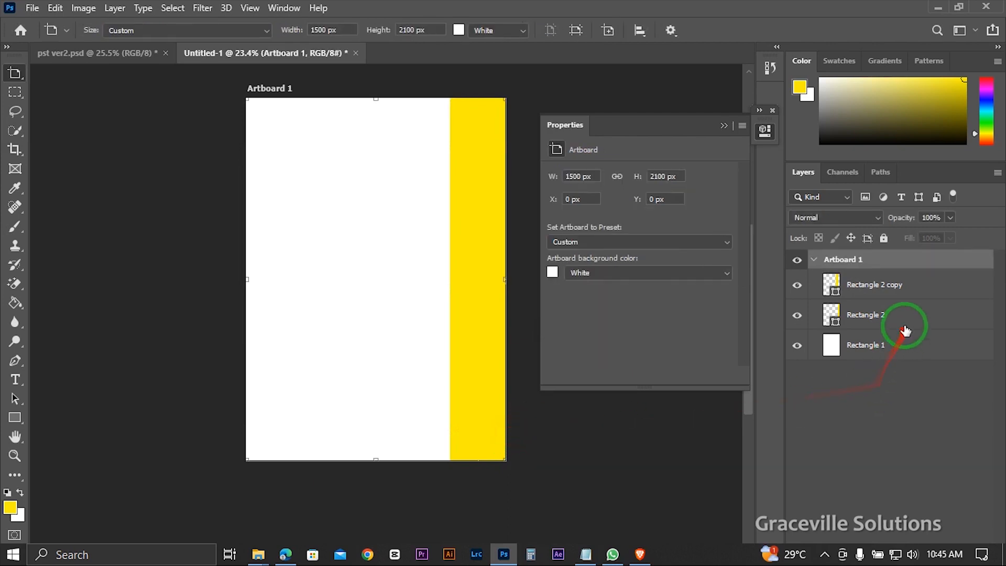
Rename the right yellow strip's layer Rectangle 1 and its duplicate's layer Rectangle 2.
left_click(889, 318)
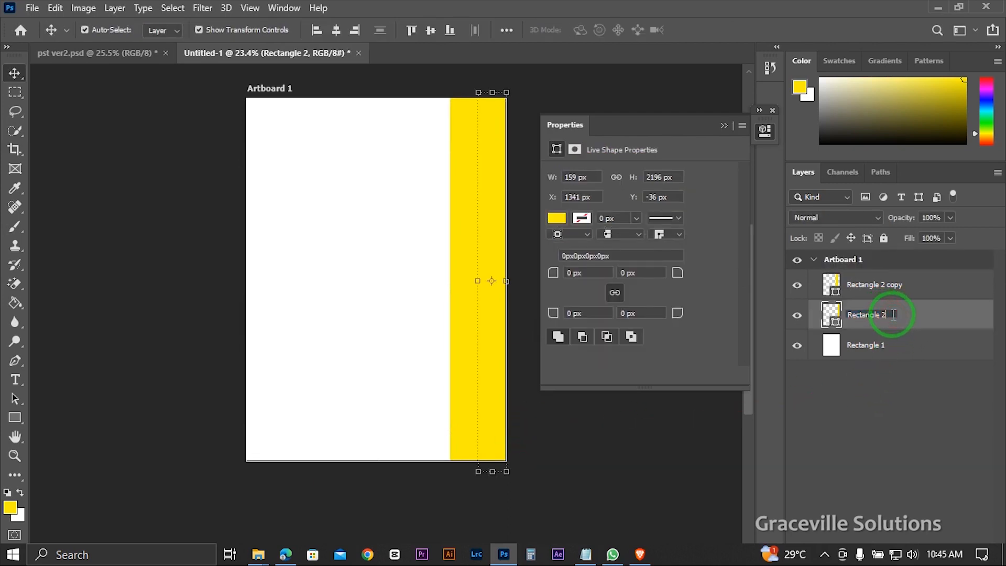
double_click(890, 285)
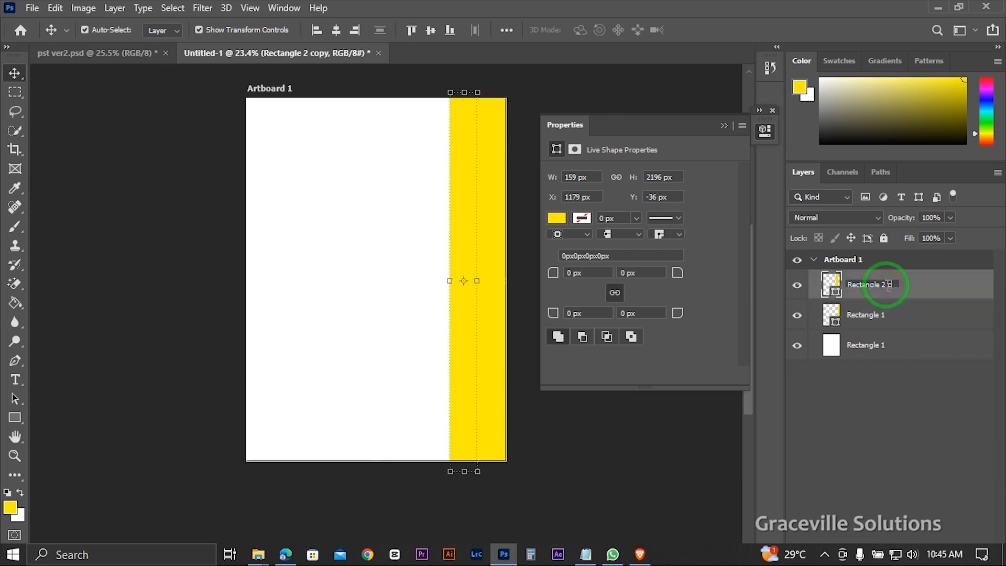
left_click(910, 402)
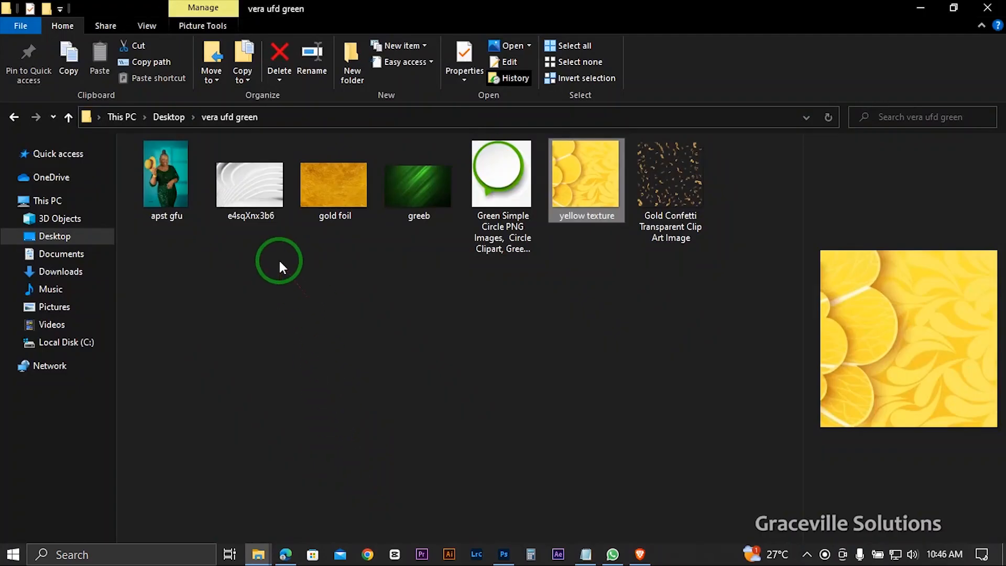
Open the apst gfu image from File Explorer in Photoshop.
right_click(157, 193)
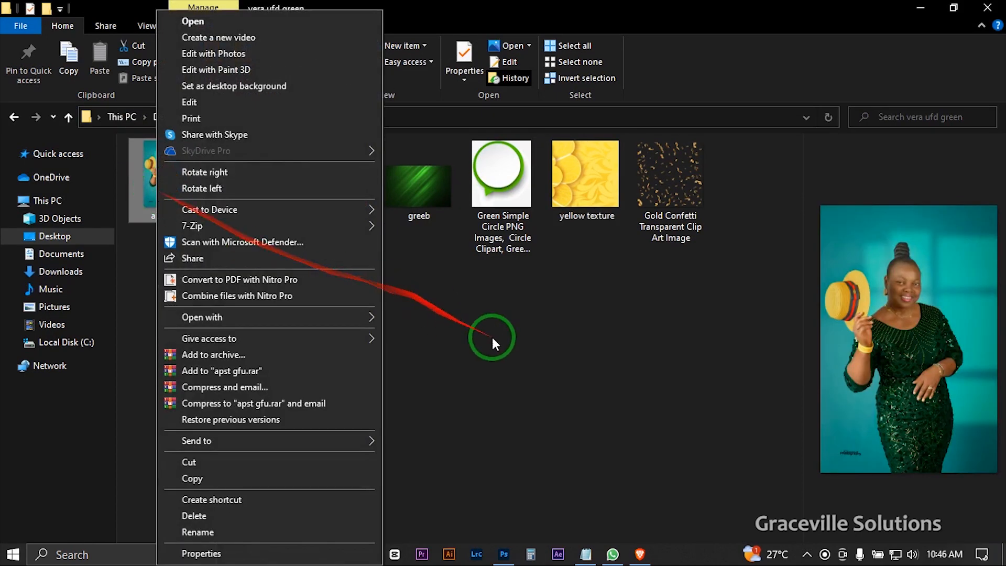
left_click(456, 317)
left_click(153, 156)
right_click(153, 156)
mouse_move(224, 322)
left_click(462, 351)
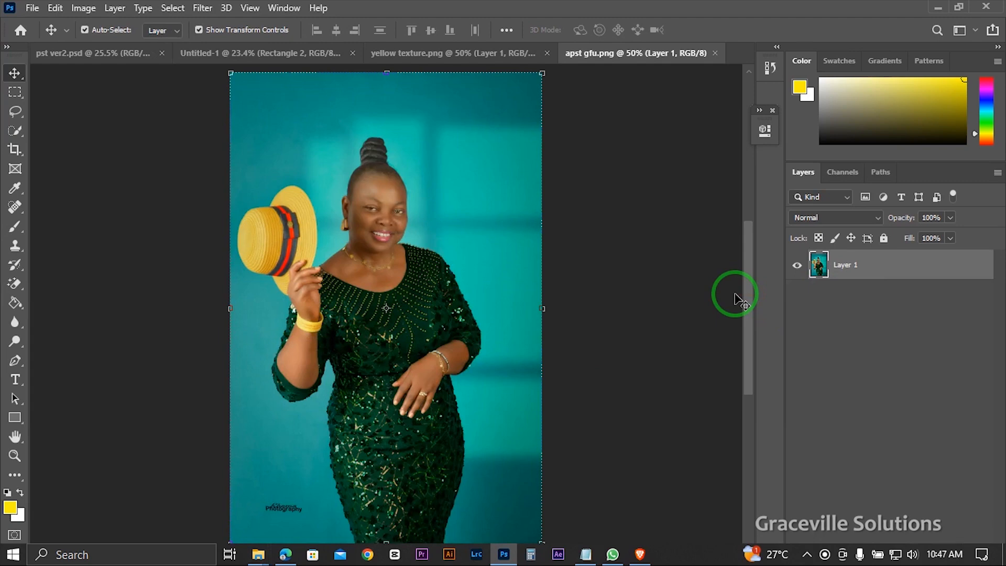
Remove the background from the woman's photo and bring a copy of the cut-out into the Untitled-1 artboard.
left_click(764, 130)
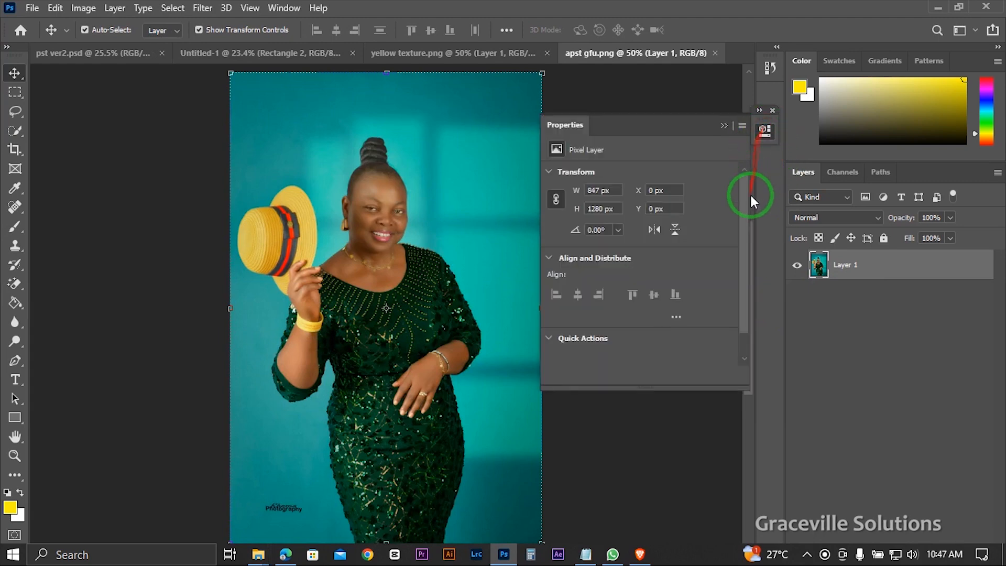
left_click_drag(743, 190, 748, 260)
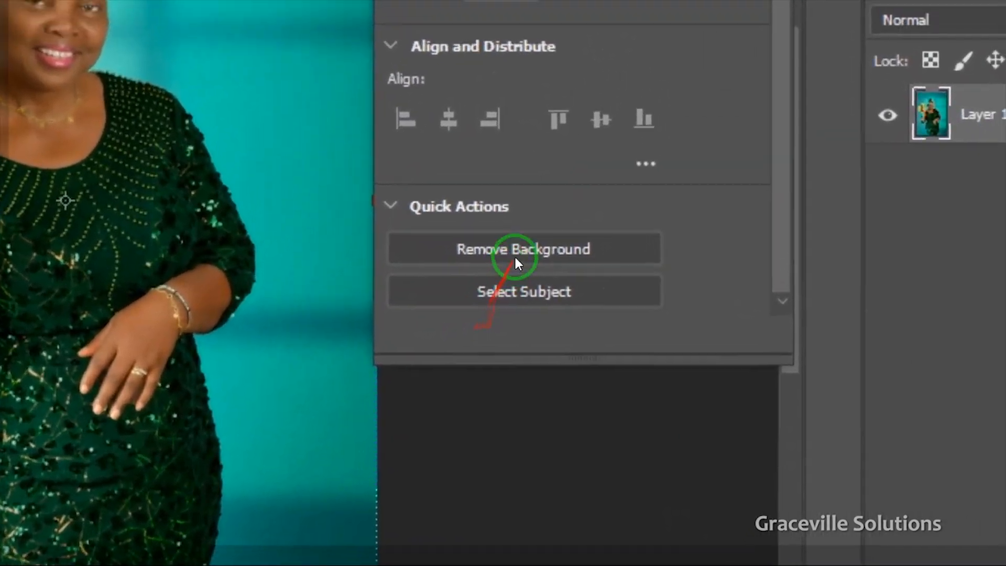
left_click(553, 210)
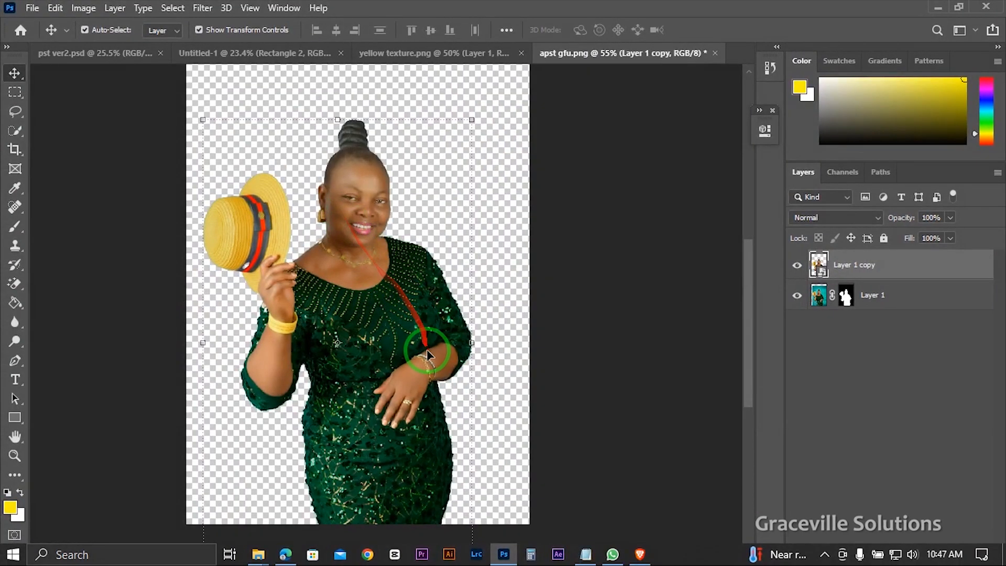
left_click_drag(423, 335, 372, 288)
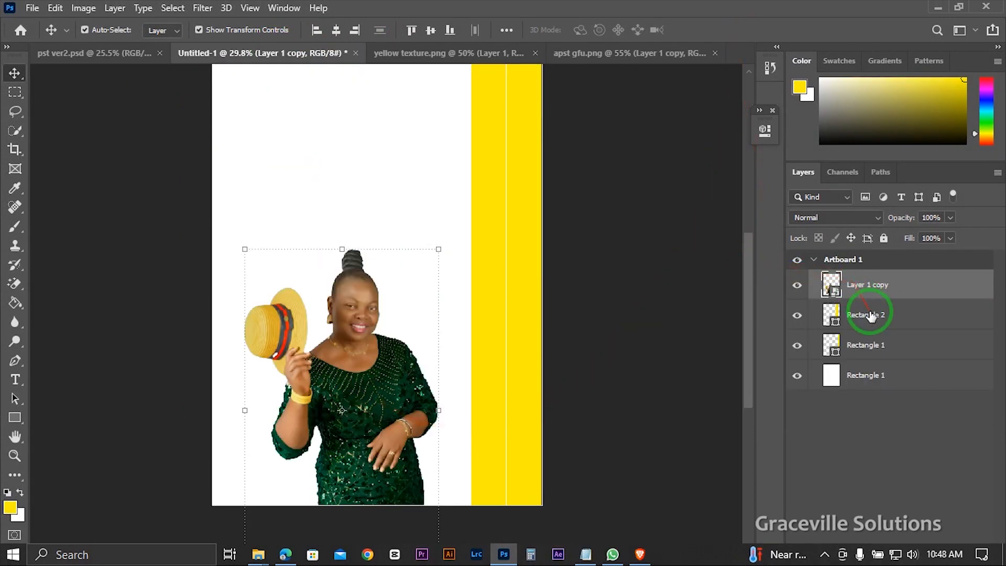
Group the two strip layers and the white rectangle layer as bkgd.
left_click(871, 316)
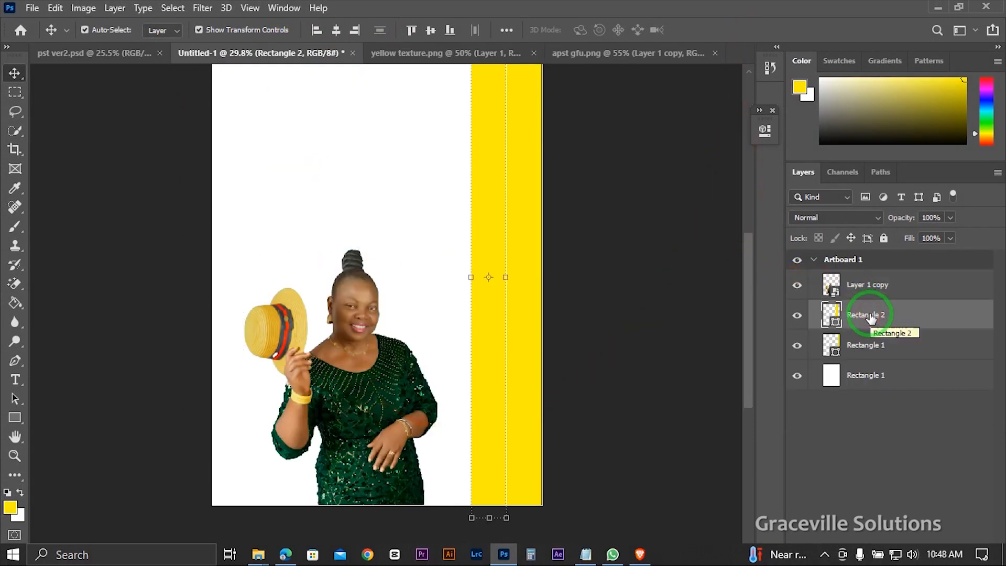
left_click(877, 382, "shift")
key("ctrl+g")
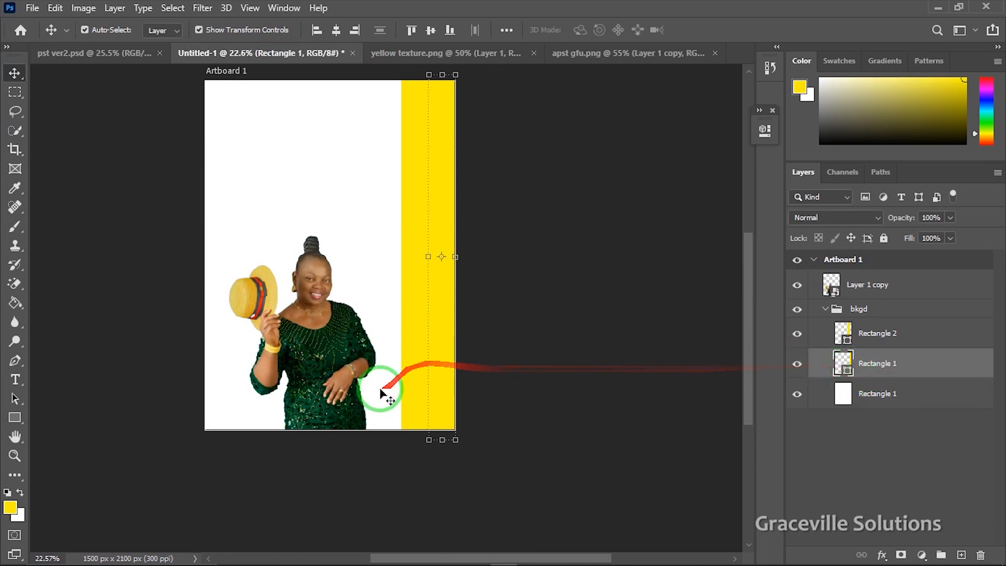
Change the right strip's fill to the dark green 033a1f sampled from the woman's dress.
scroll(333, 365, "up", 2)
left_click_drag(333, 365, 427, 427)
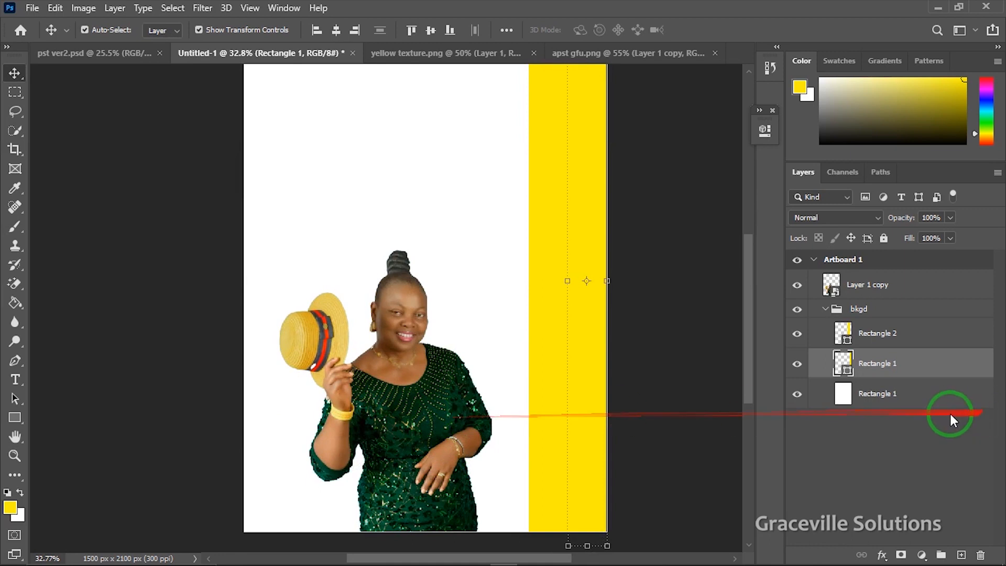
double_click(849, 371)
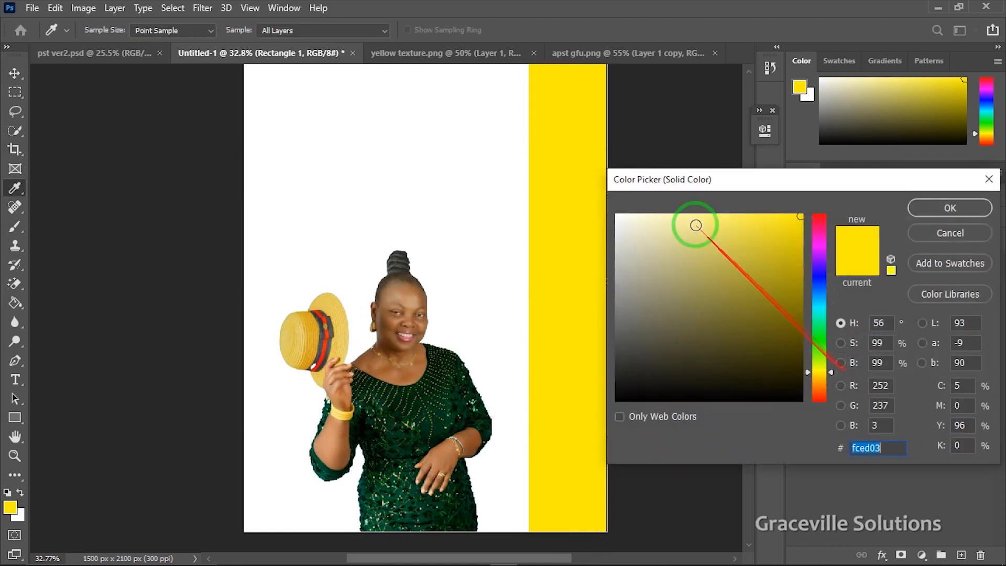
left_click(449, 414)
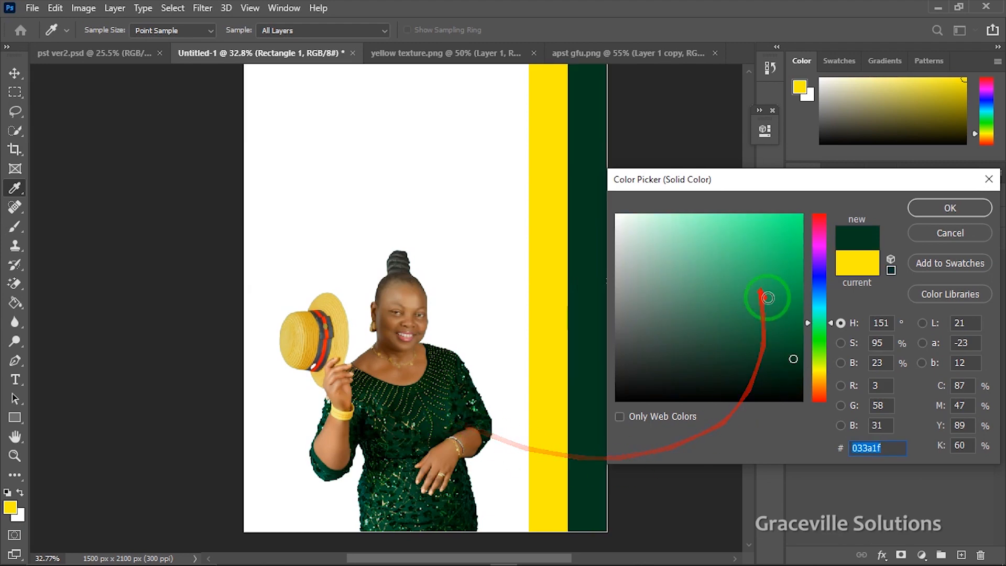
left_click(950, 208)
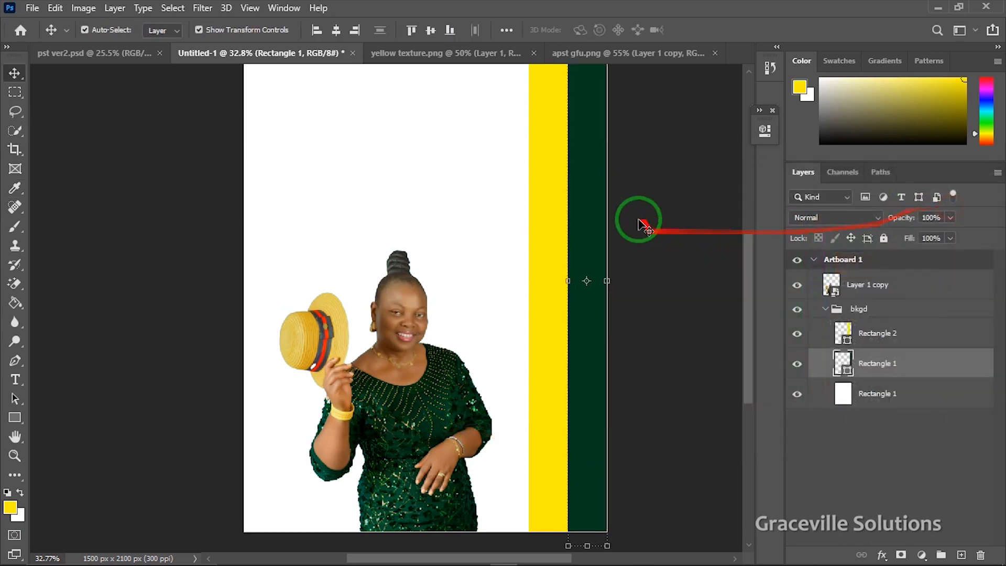
Desaturate the yellow texture image and place it over the green strip in the Untitled-1 artboard.
left_click(458, 53)
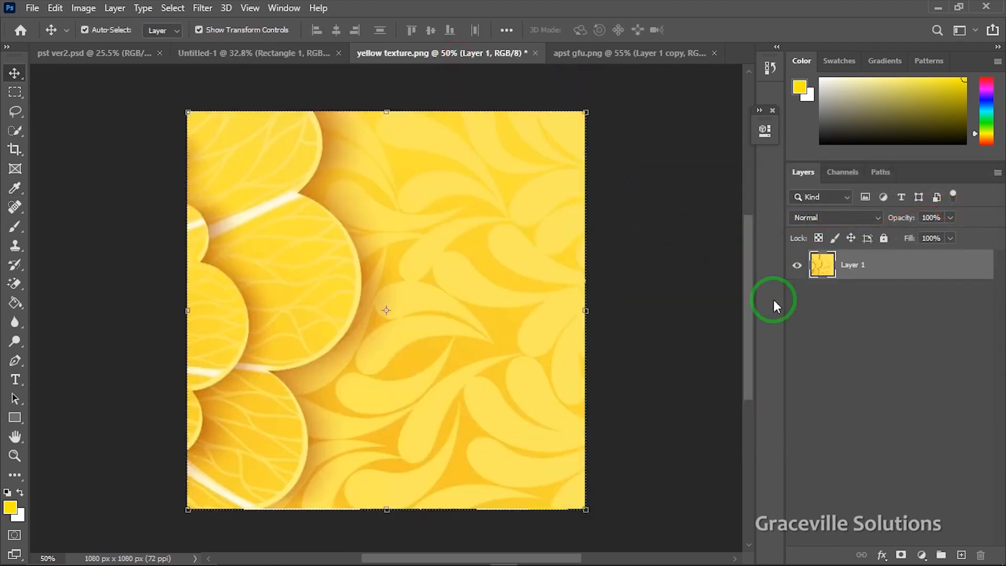
scroll(445, 330, "down", 2)
scroll(444, 330, "up", 2)
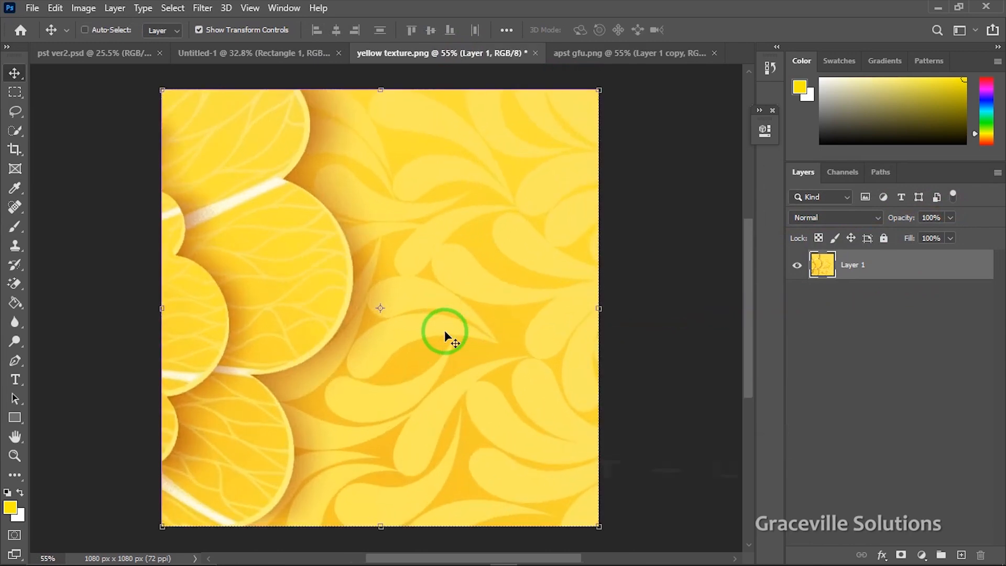
key("ctrl+shift+u")
left_click_drag(427, 313, 575, 212)
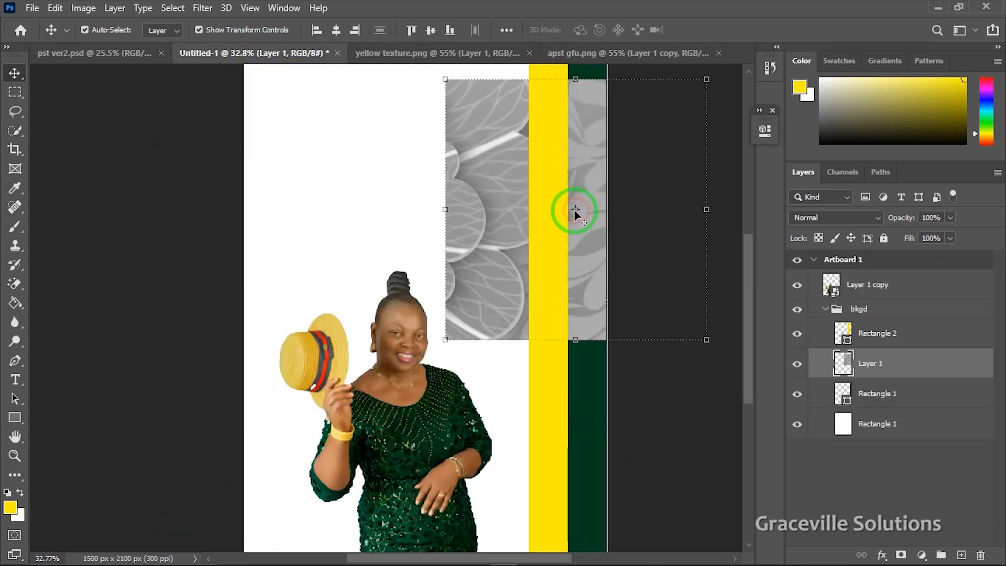
Rename the grey texture layer as bakgd image.
double_click(872, 363)
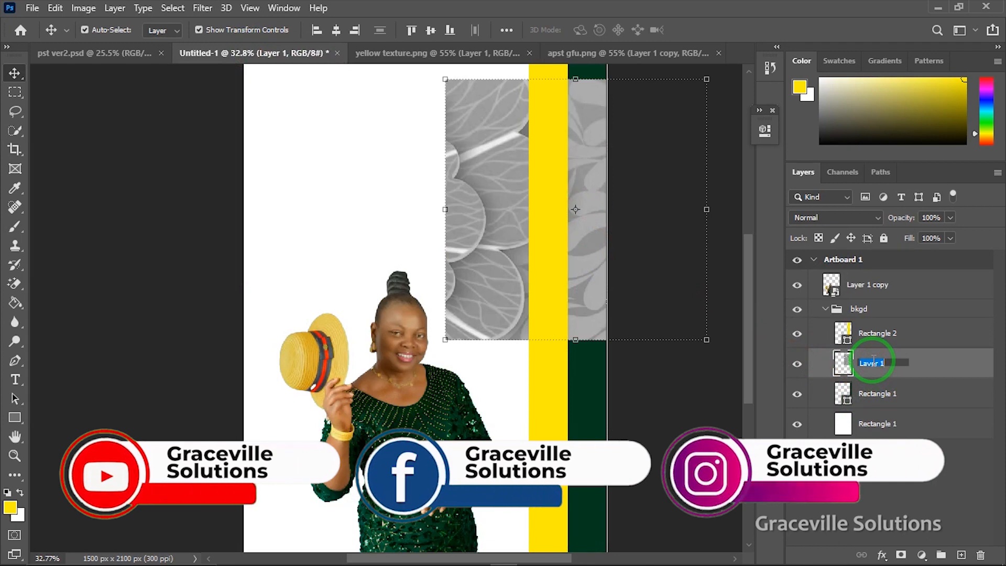
key("BackSpace")
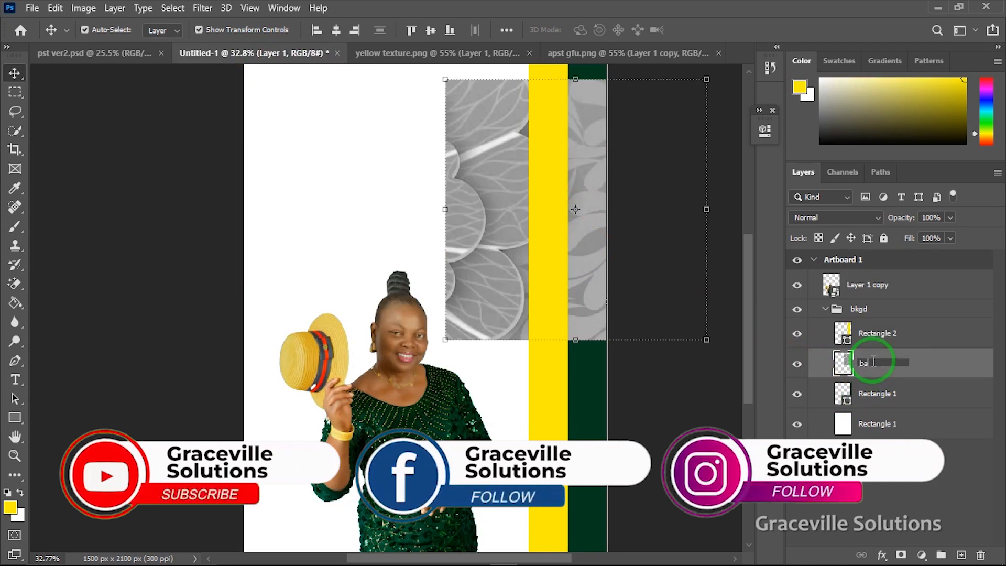
type("bakgd image")
key("Return")
left_click(845, 416)
left_click(870, 371)
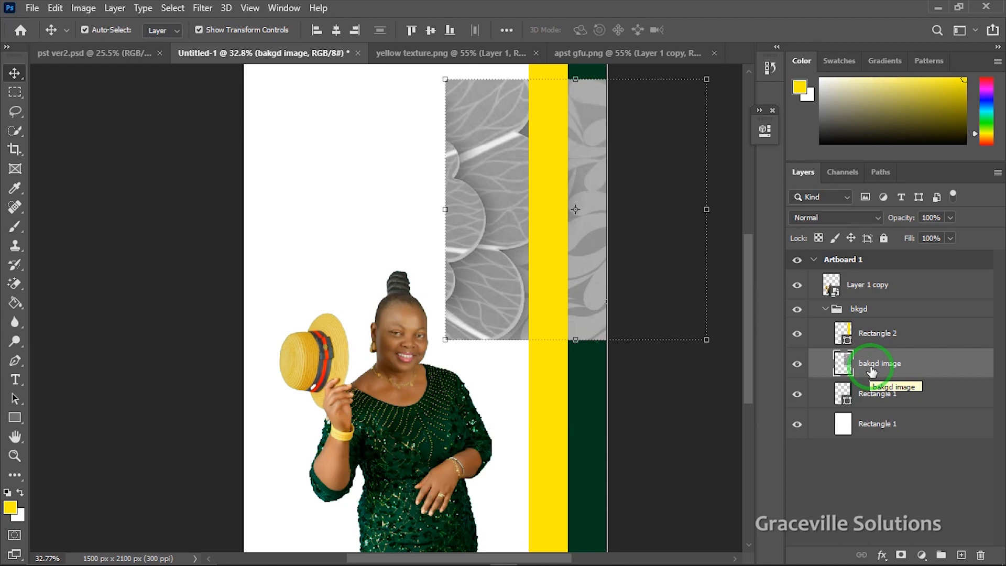
Clip the bakgd image layer to the green strip layer beneath it.
left_click(802, 397)
left_click(799, 396)
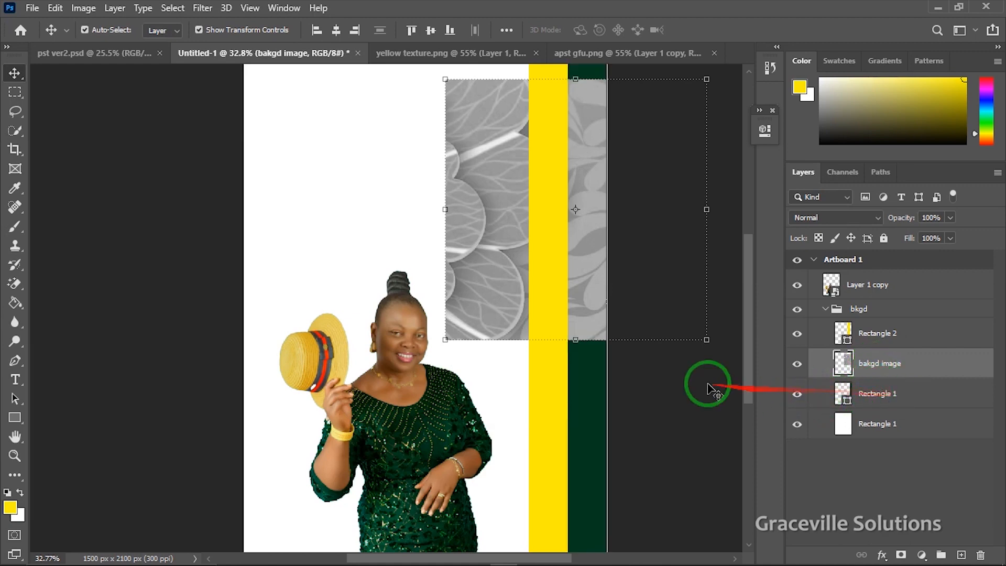
scroll(573, 400, "up", 2)
left_click(589, 401)
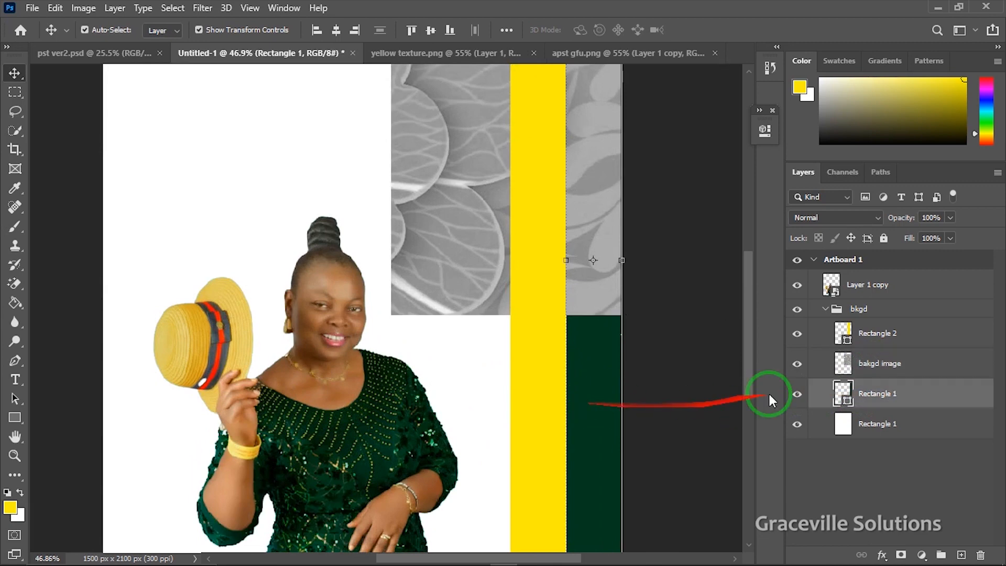
left_click(912, 365)
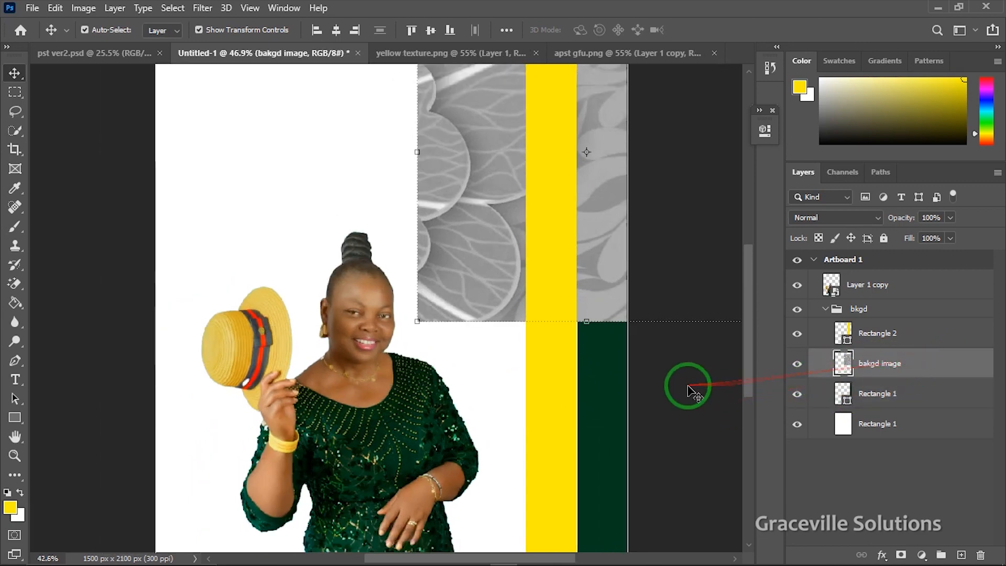
scroll(687, 388, "down", 2)
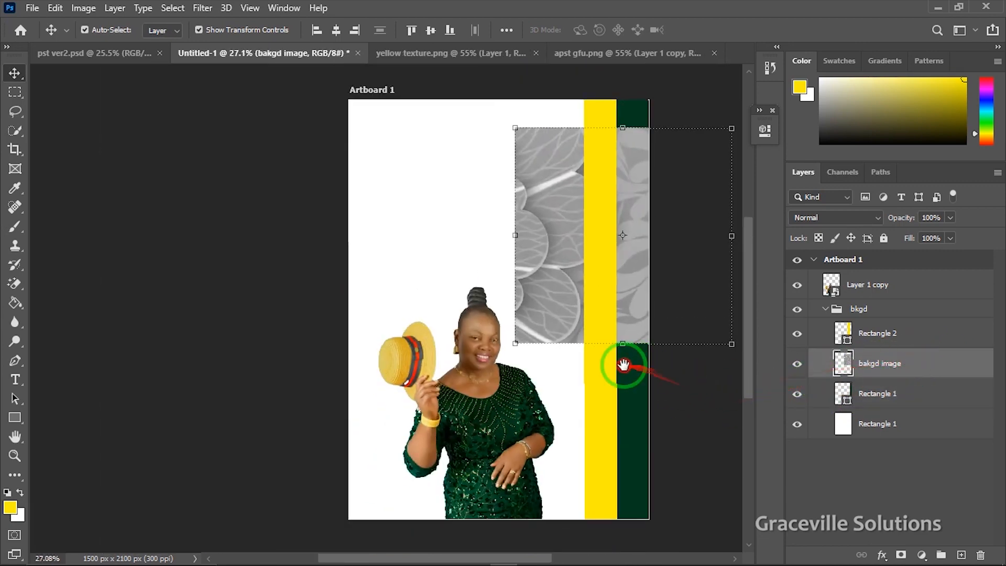
left_click_drag(627, 361, 866, 393)
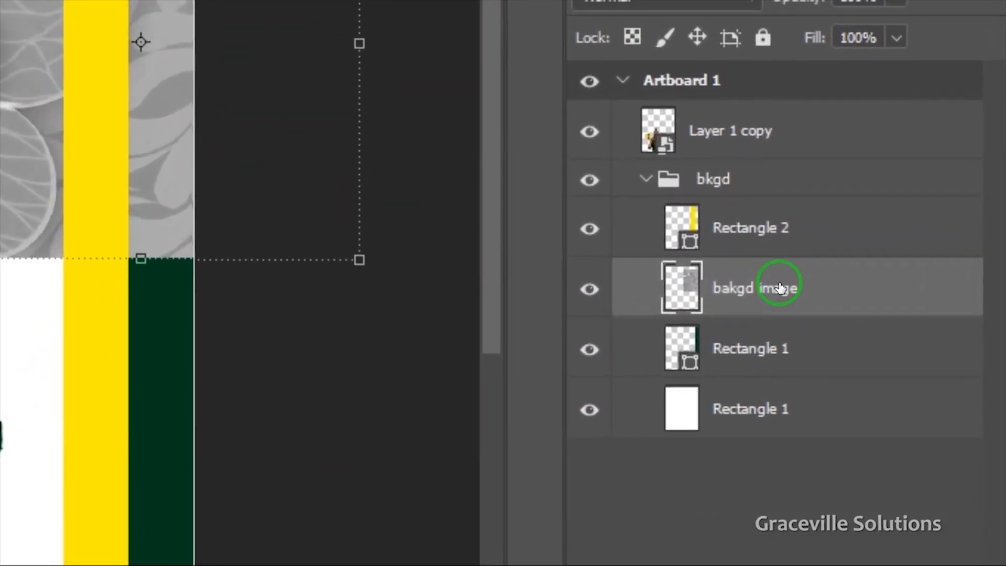
right_click(891, 362)
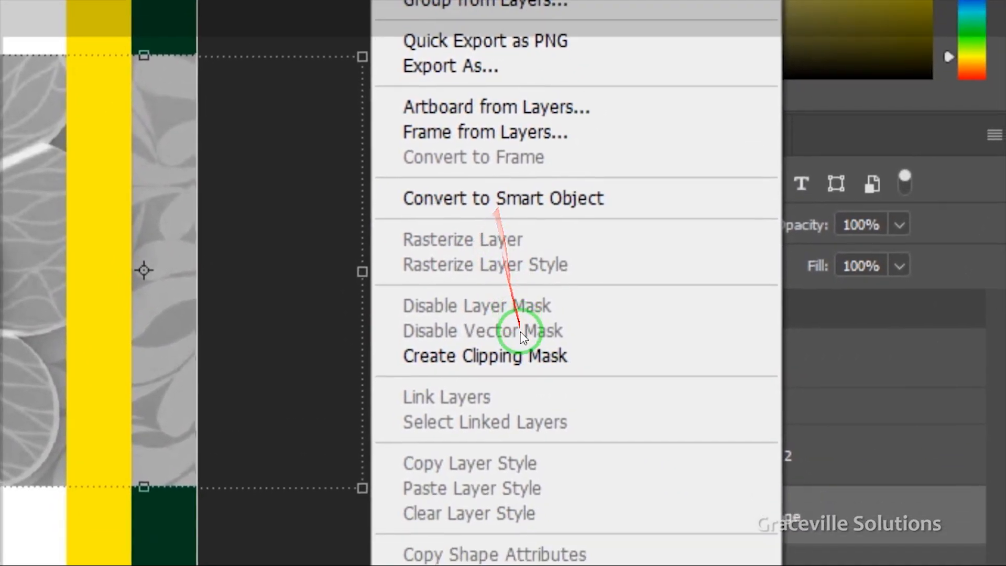
left_click(520, 130)
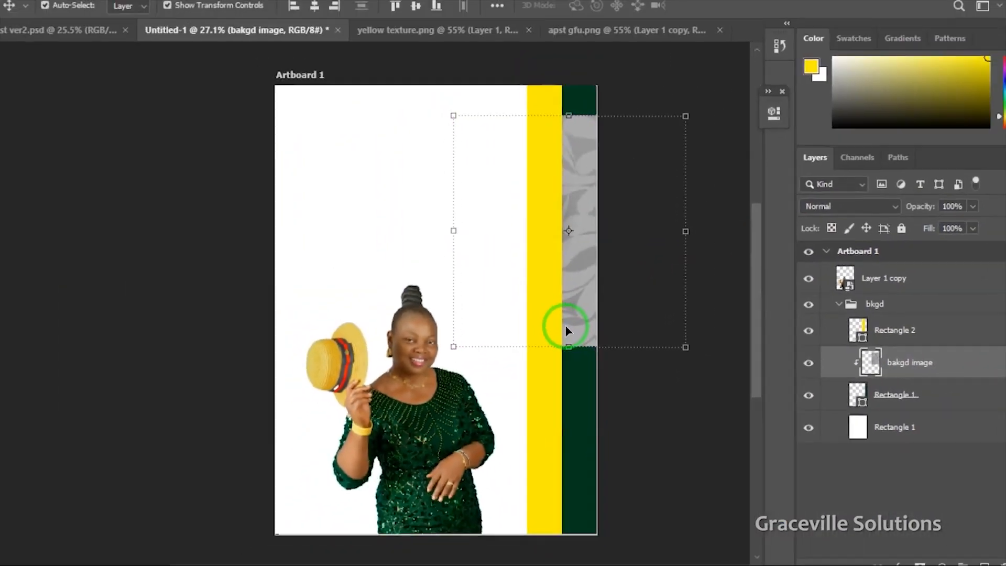
Enlarge the clipped texture to 208.75% so it covers the whole green strip and set its blend mode to Overlay.
left_click_drag(569, 347, 585, 561)
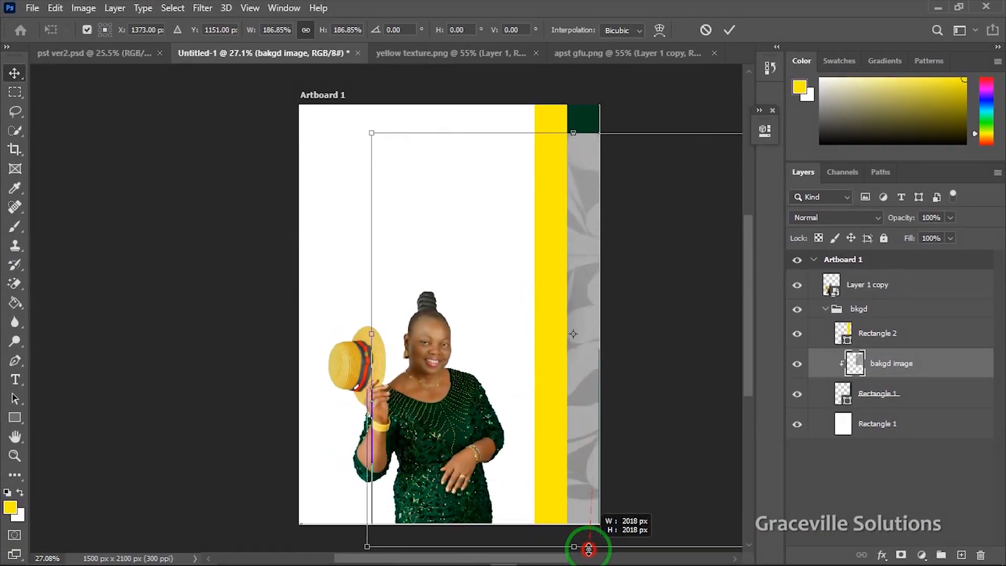
left_click_drag(573, 132, 574, 98)
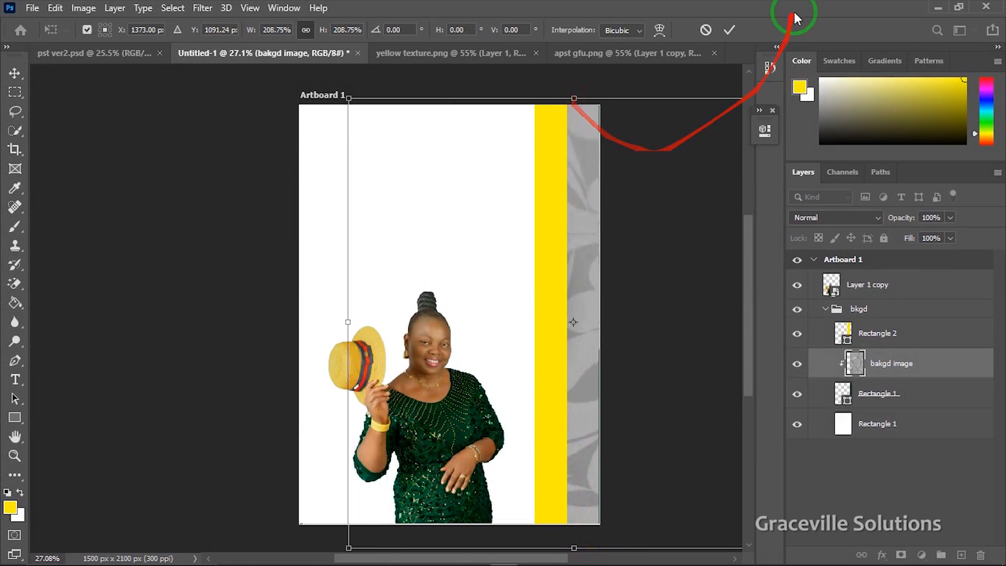
left_click(730, 30)
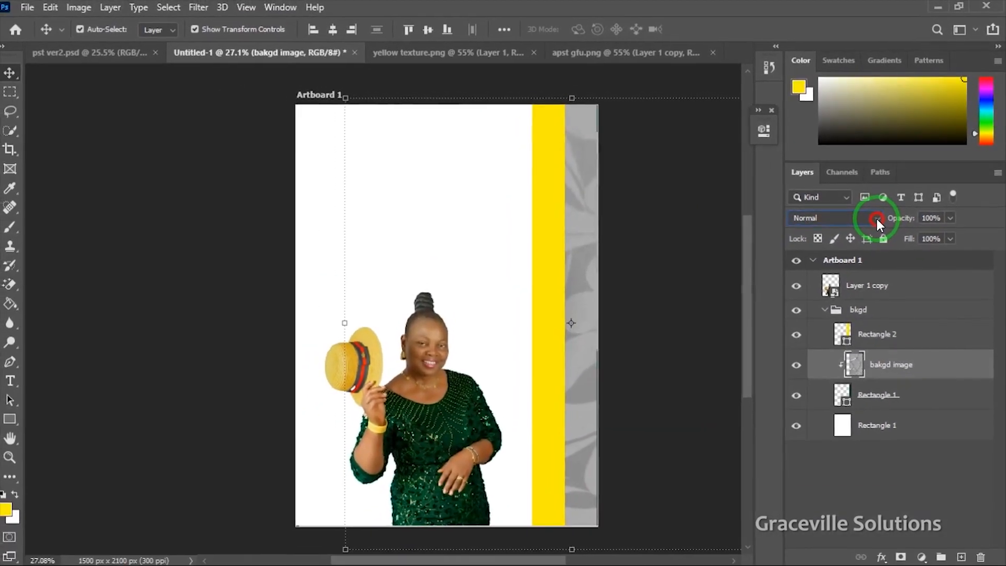
left_click(877, 219)
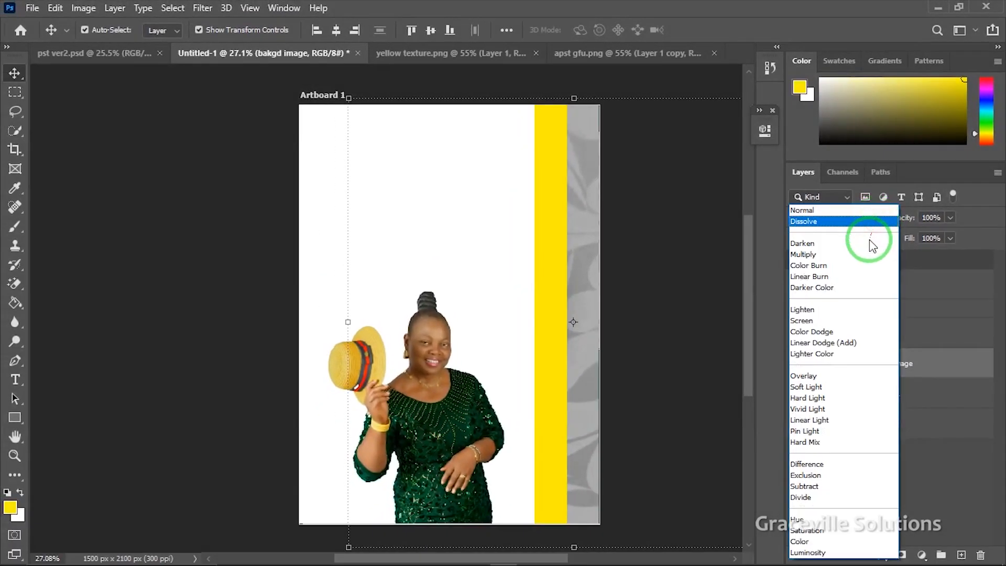
left_click(848, 378)
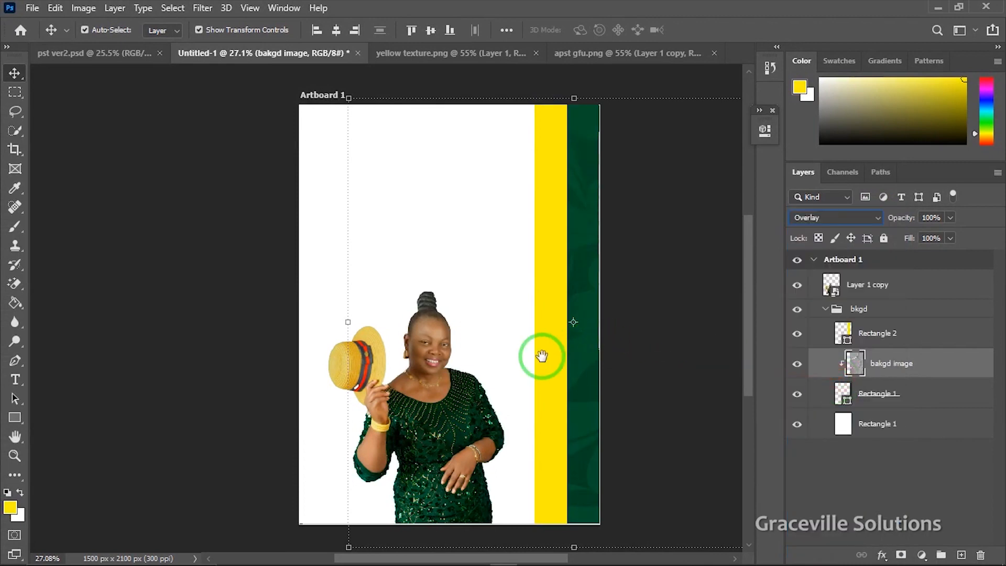
Examine the overlaid texture on the green strip up close and across the whole artboard.
left_click(523, 357)
scroll(523, 357, "up", 2)
scroll(557, 341, "down", 4)
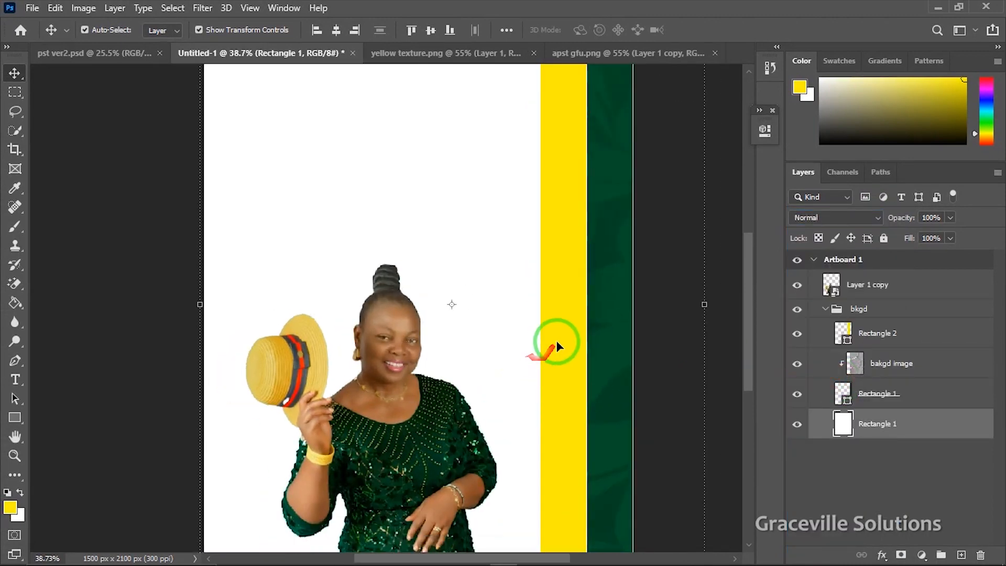
scroll(566, 338, "up", 2)
scroll(566, 338, "up", 1)
scroll(566, 339, "down", 1)
scroll(567, 338, "up", 1)
scroll(565, 335, "down", 1)
scroll(565, 336, "down", 1)
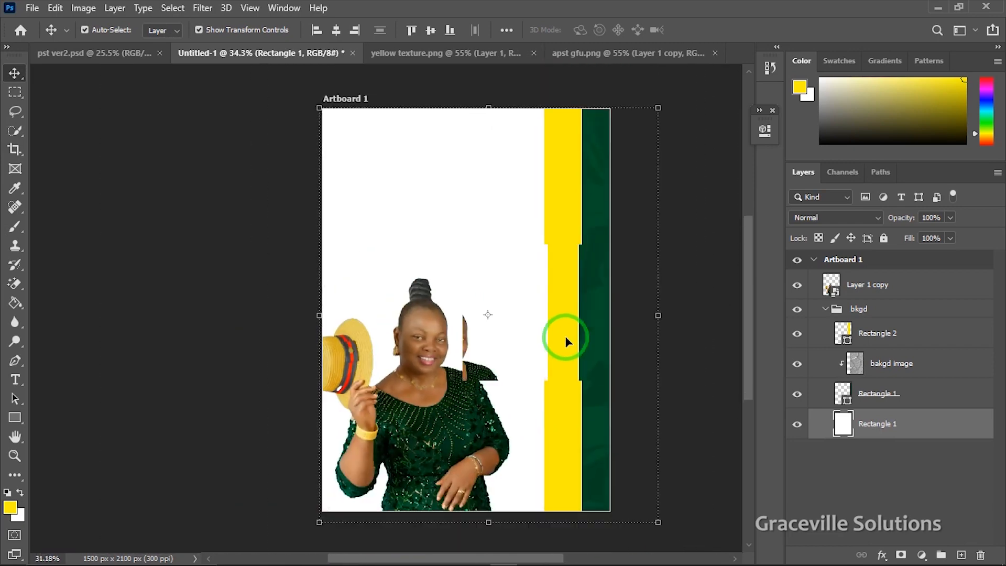
left_click(688, 195)
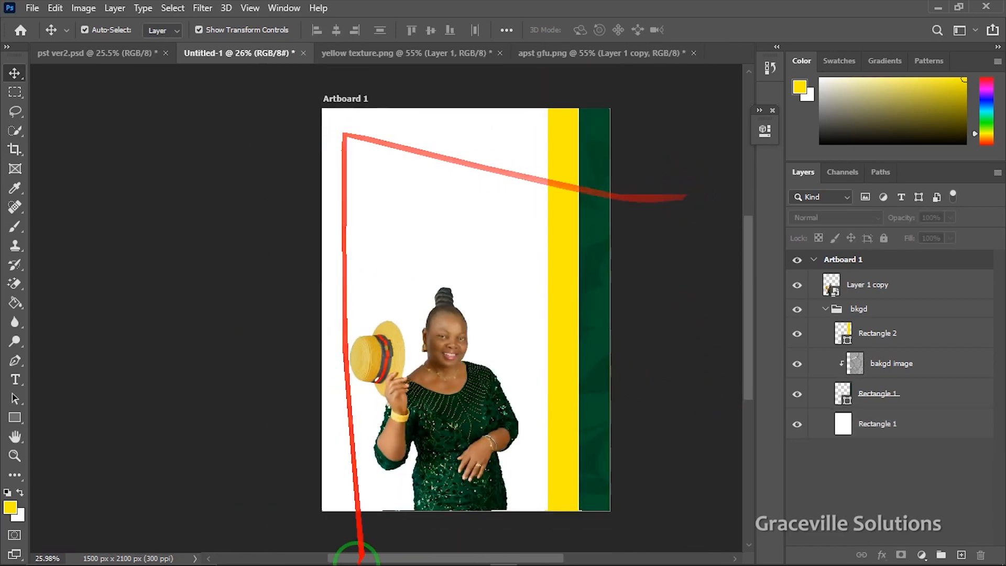
Open gold foil.jpg, unlock its background layer and place the image over the strips in the Untitled-1 artboard.
mouse_move(358, 564)
left_click(261, 555)
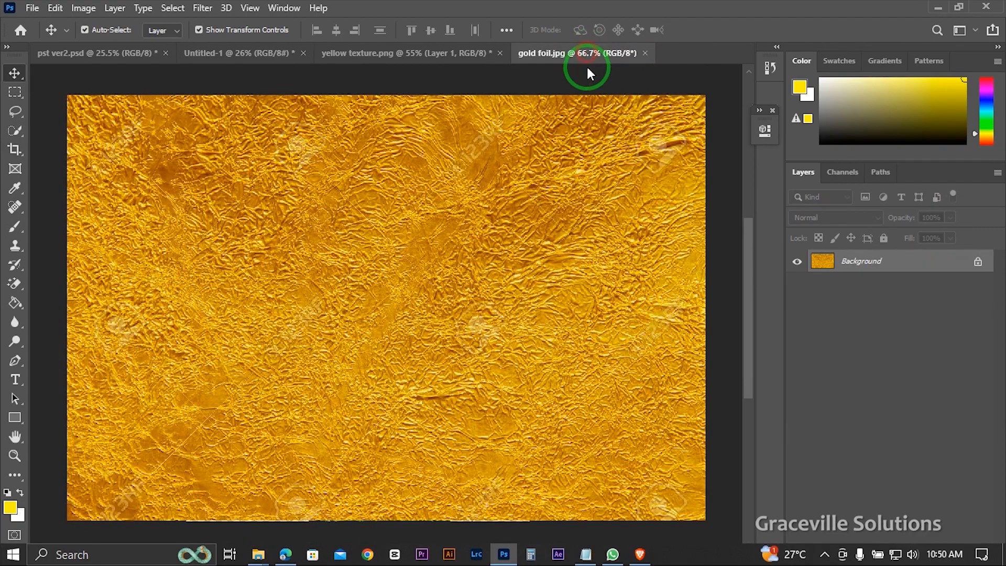
left_click(978, 261)
left_click_drag(513, 321, 570, 212)
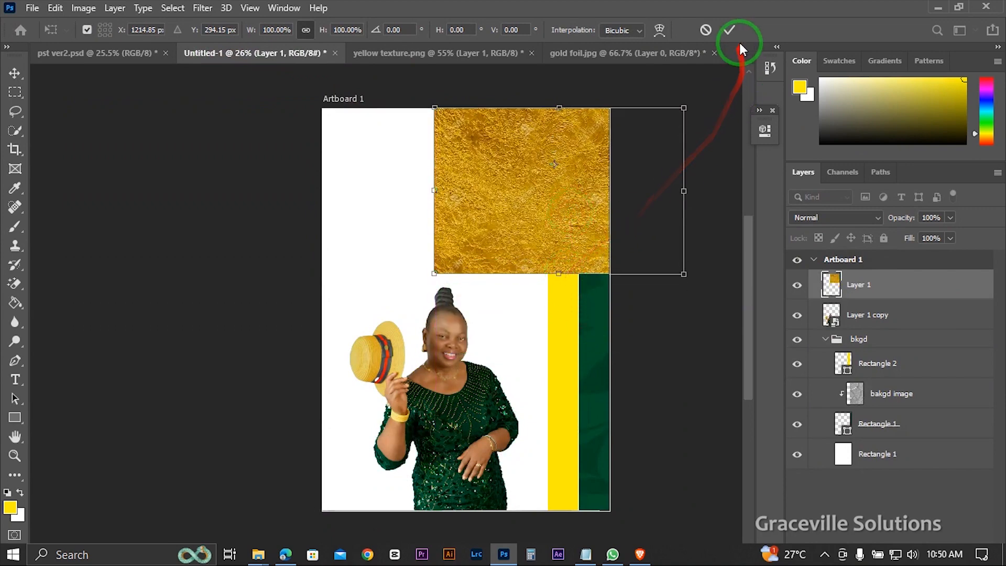
left_click(730, 30)
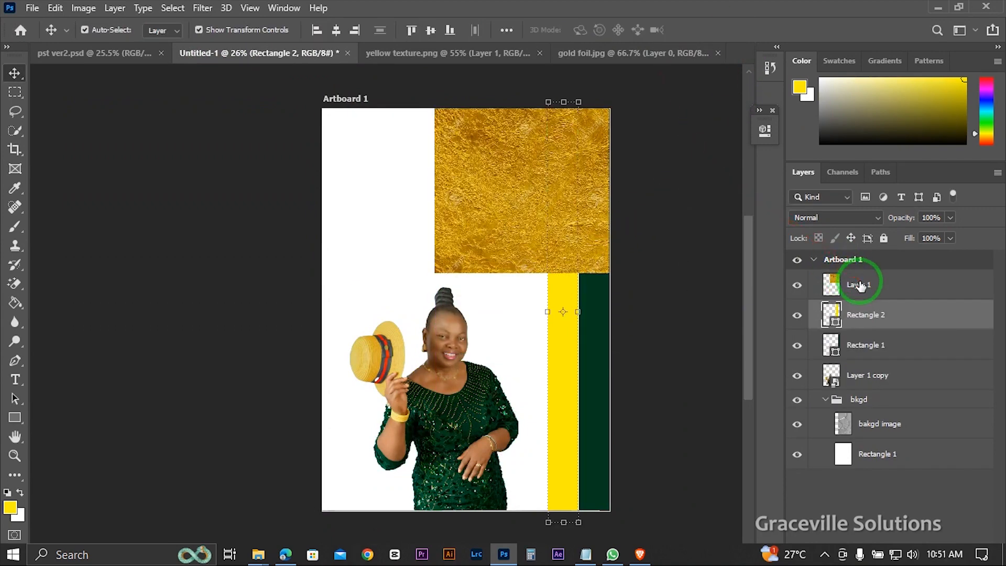
Clip the gold foil layer to the yellow strip and enlarge it to cover the strip's full height.
left_click(887, 287)
right_click(888, 287)
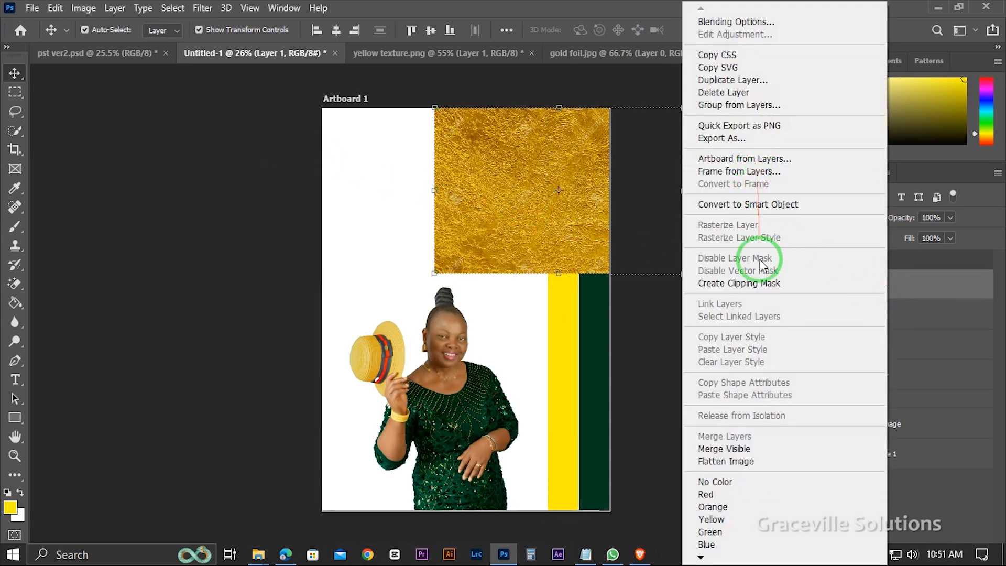
left_click(763, 284)
left_click_drag(560, 274, 560, 522)
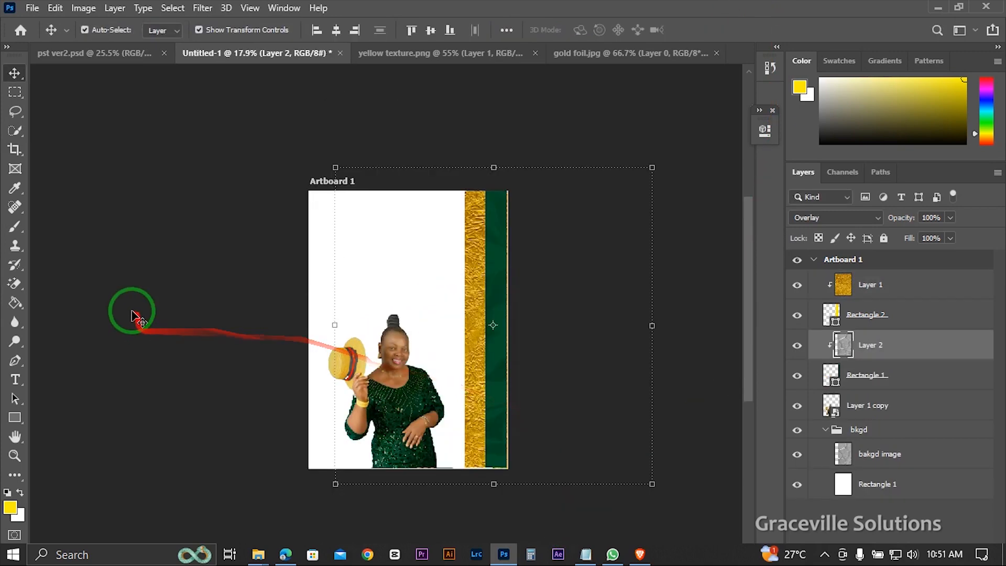
Review the textured strips, then examine the happy birthday lettering and its layer groups in pst ver2.psd.
left_click(132, 303)
left_click_drag(135, 304, 225, 341)
scroll(243, 361, "up", 2)
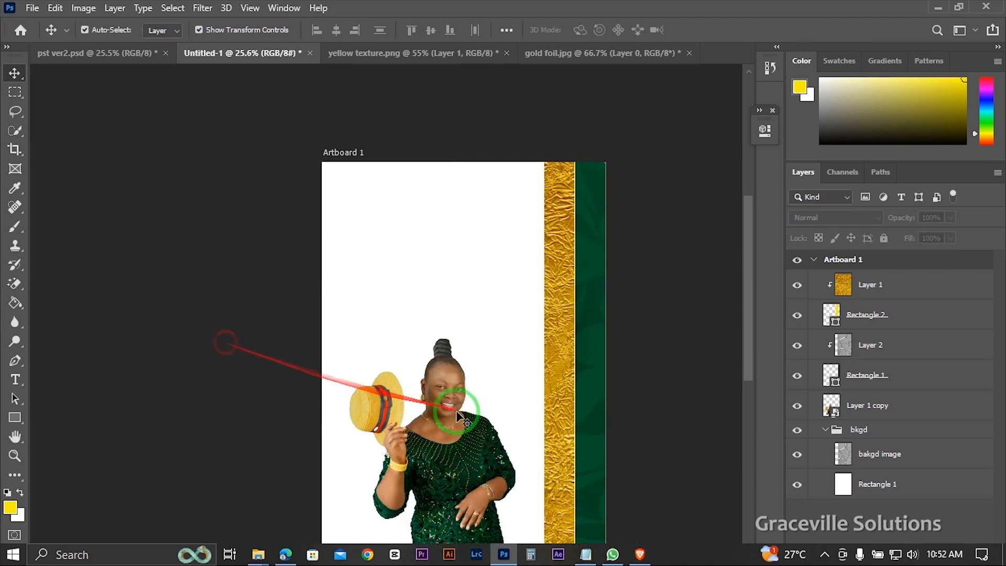
left_click(463, 407)
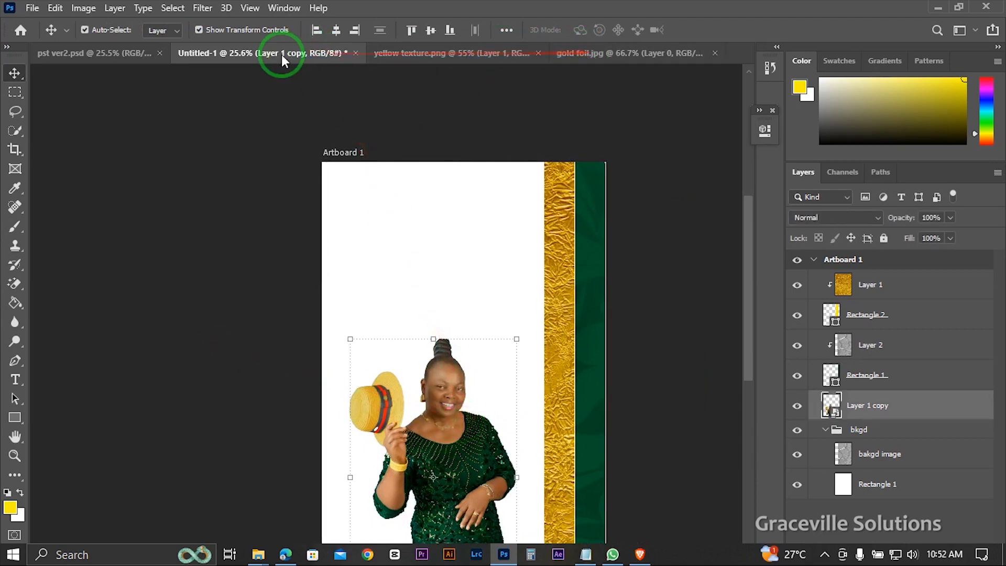
left_click(121, 54)
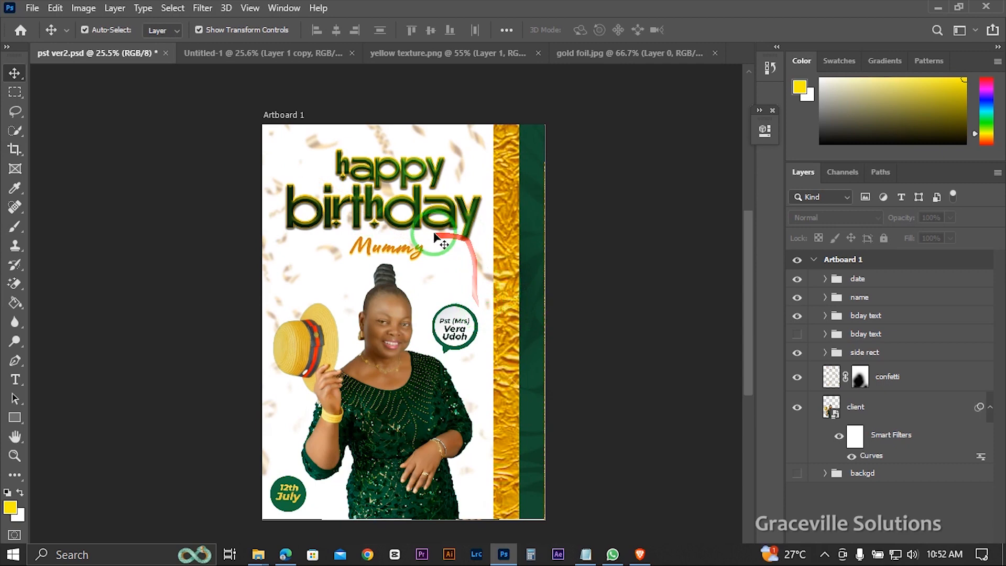
scroll(394, 219, "up", 2)
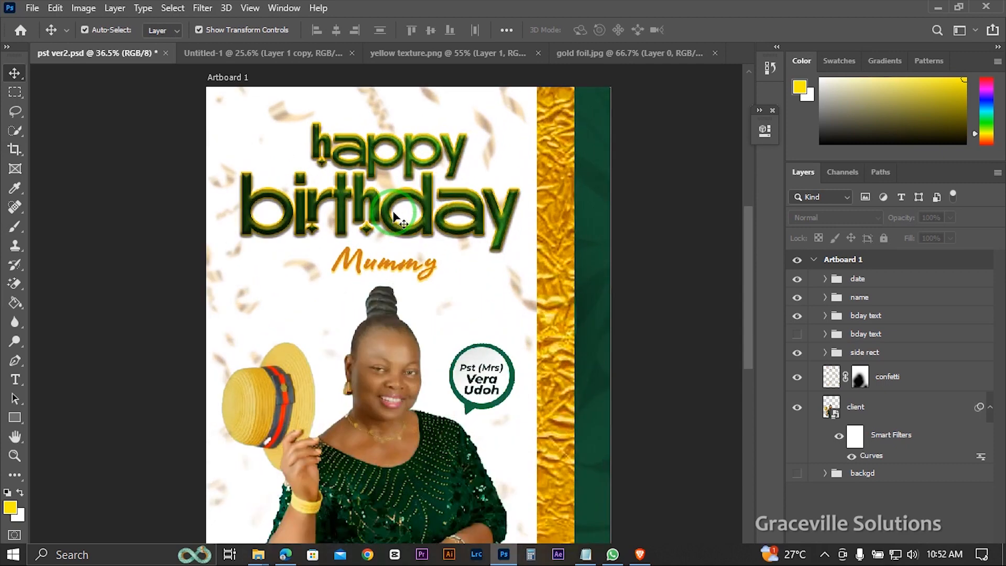
left_click(826, 316)
left_click(825, 316)
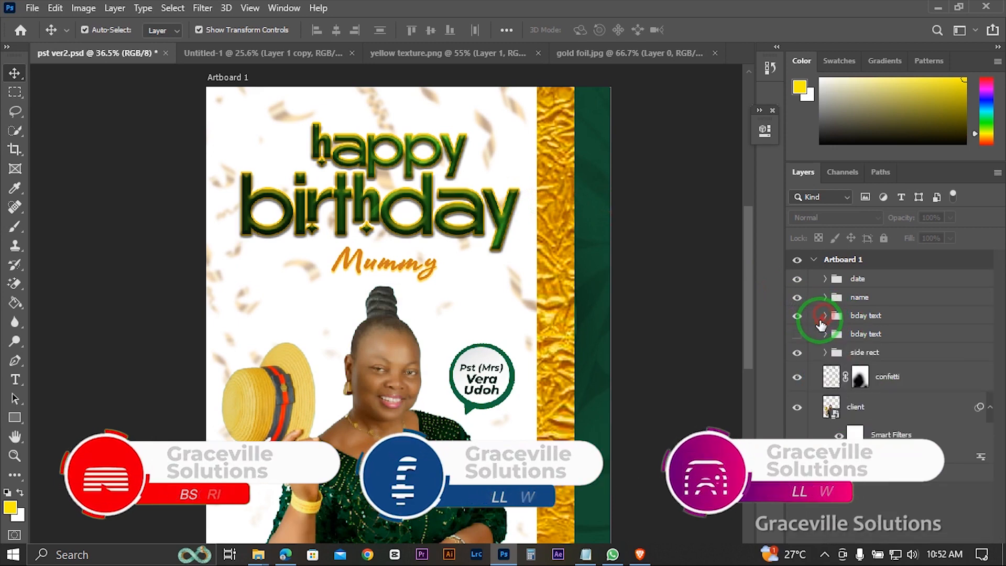
left_click(826, 353)
left_click(800, 317)
left_click(803, 319)
left_click(825, 317)
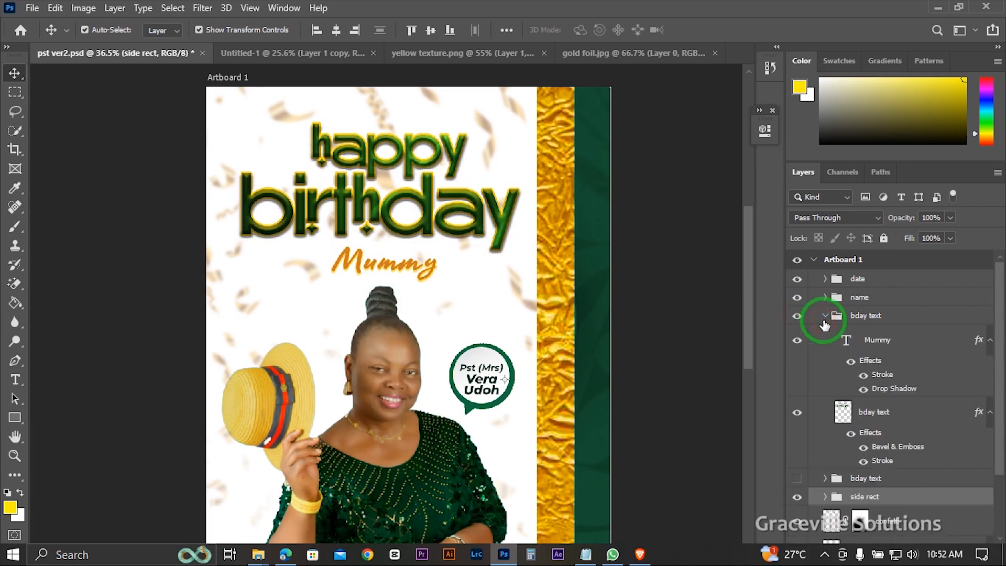
Copy the hidden bday text group from pst ver2.psd to the top of Untitled-1's layers and make it visible.
left_click(837, 481)
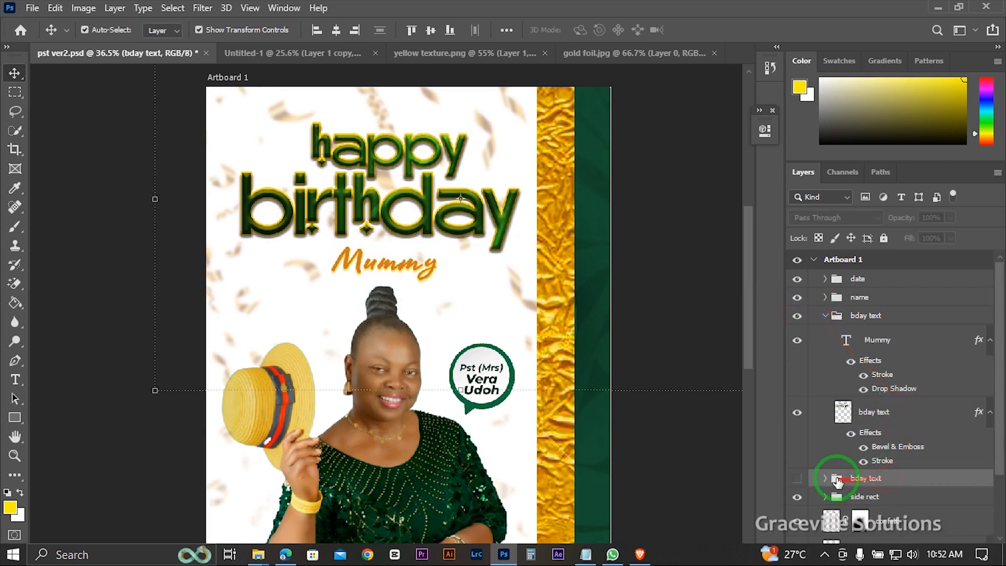
left_click(796, 479)
left_click(797, 478)
left_click_drag(960, 485, 507, 252)
left_click_drag(917, 402, 903, 279)
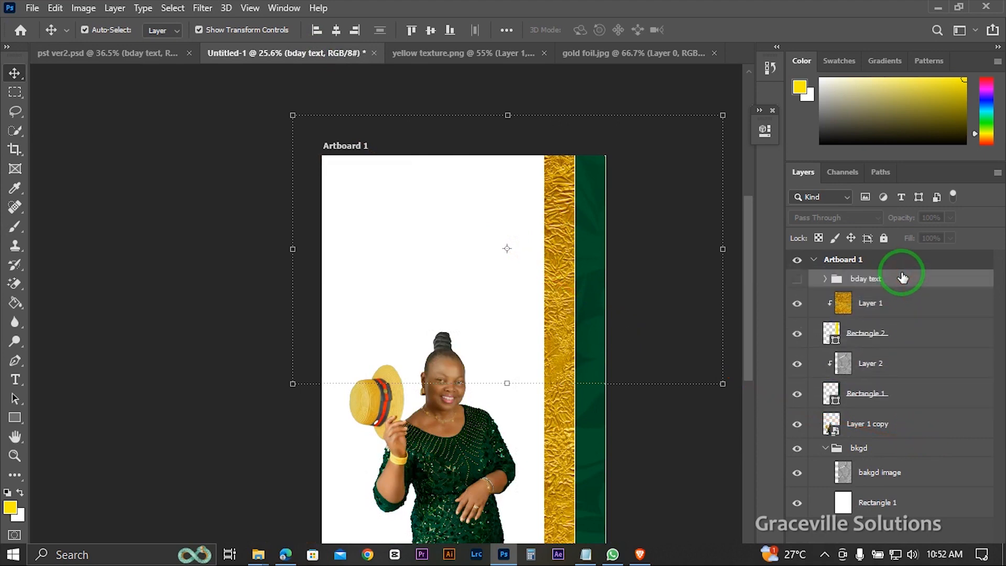
left_click(797, 279)
Scale the bday text group to 92.18% and position the lettering above the woman on the white area.
key("ctrl+t")
left_click_drag(723, 115, 674, 167)
left_click_drag(517, 292, 521, 253)
left_click(730, 29)
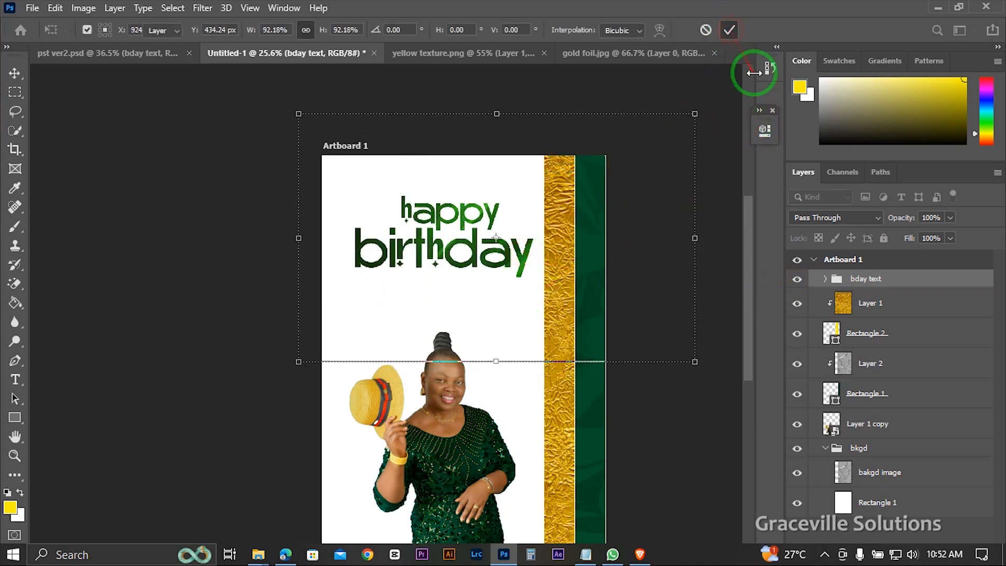
Show the character properties of the Birthday text layer inside the bday text group.
left_click(767, 129)
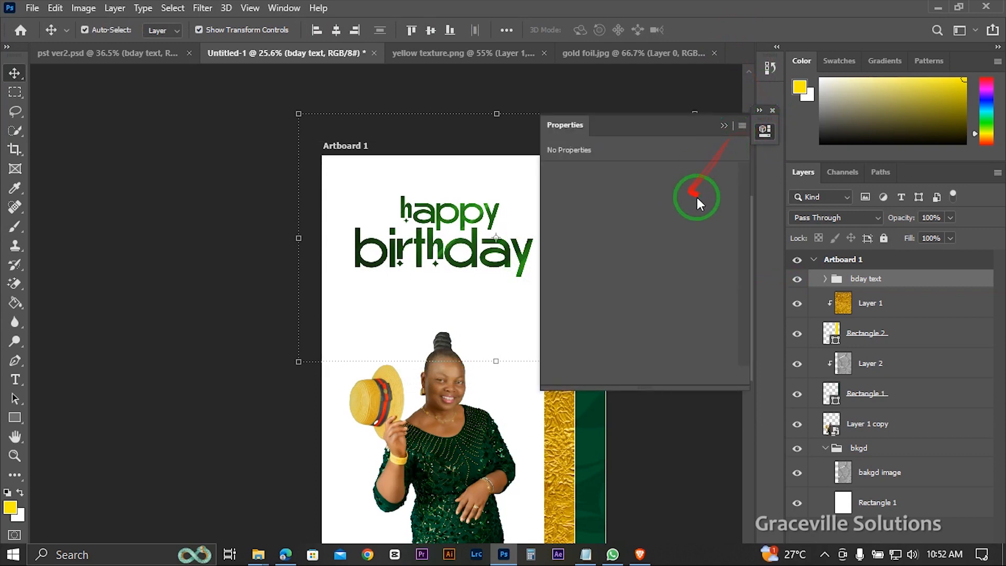
left_click(827, 279)
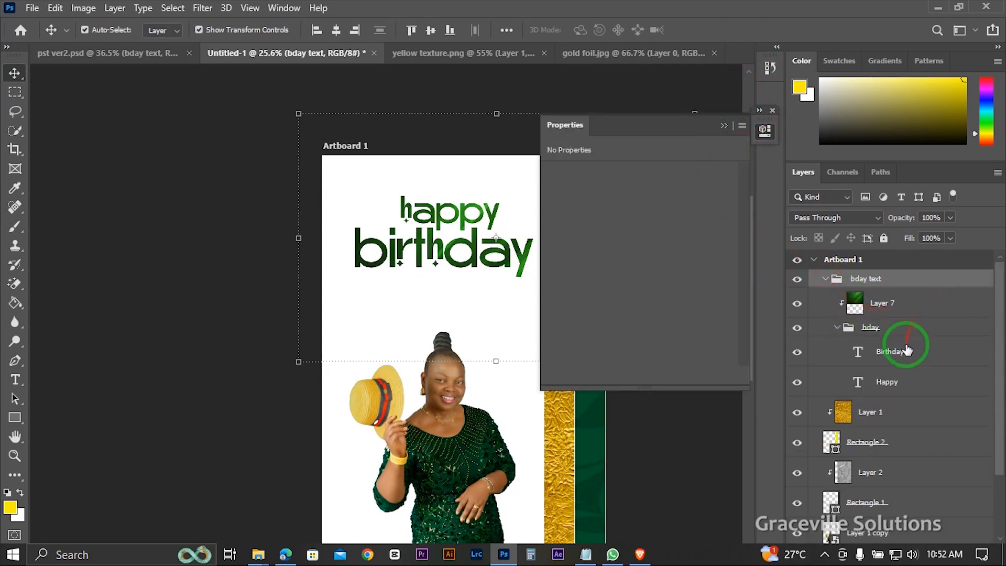
left_click(890, 352)
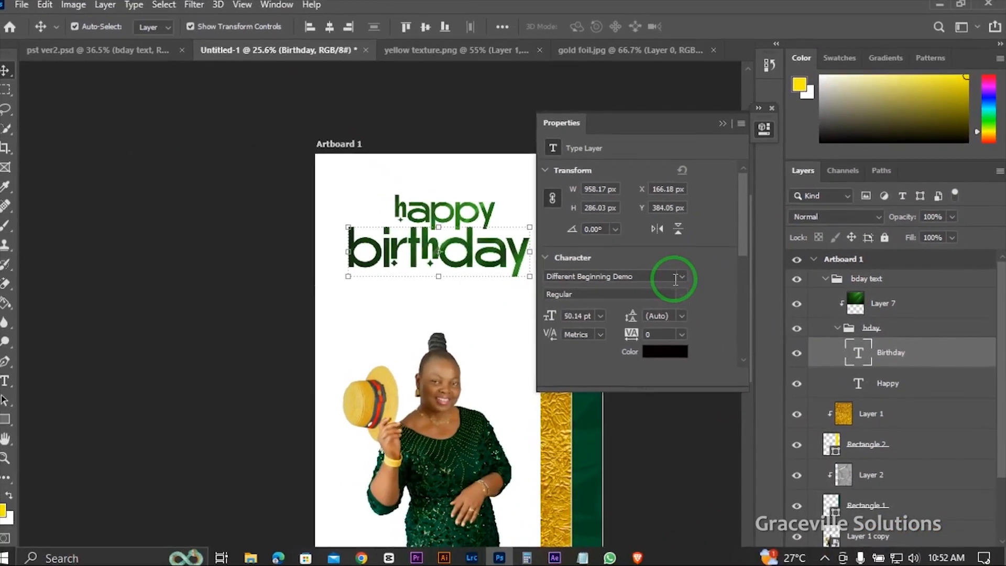
Examine the happy birthday lettering and the green texture of Layer 7 clipped onto it in the bday text group.
left_click(723, 124)
scroll(407, 219, "up", 2)
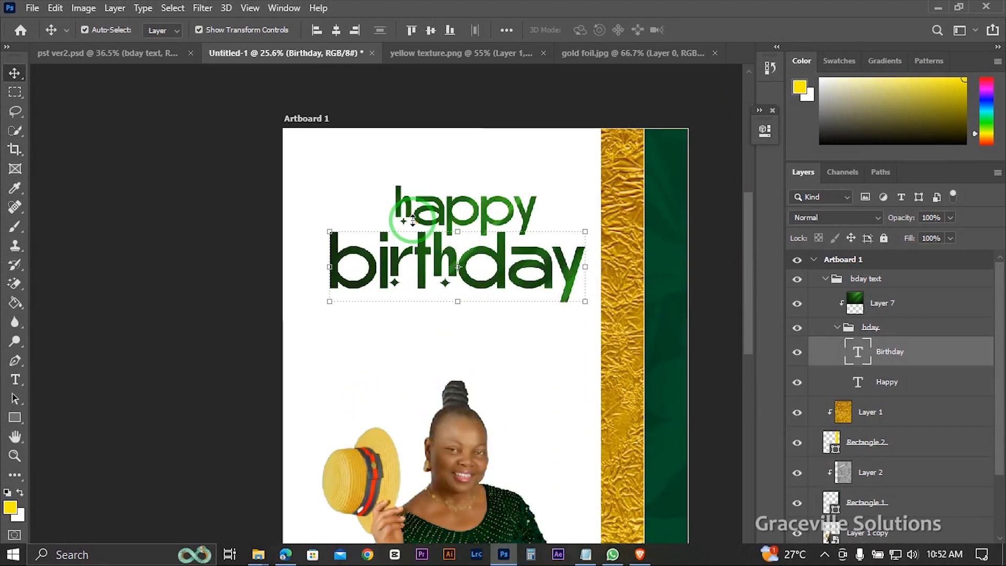
left_click_drag(466, 344, 381, 295)
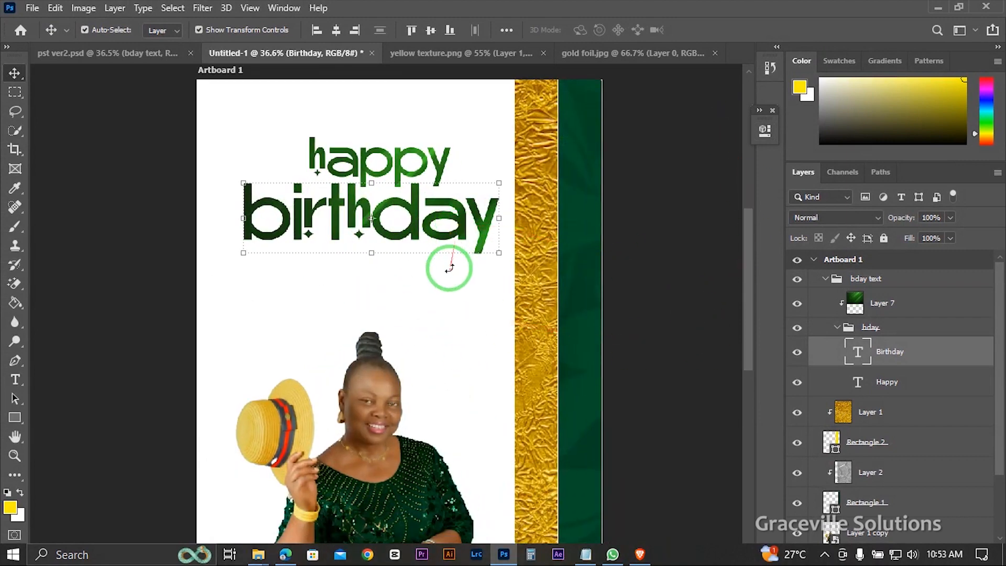
scroll(450, 265, "up", 3)
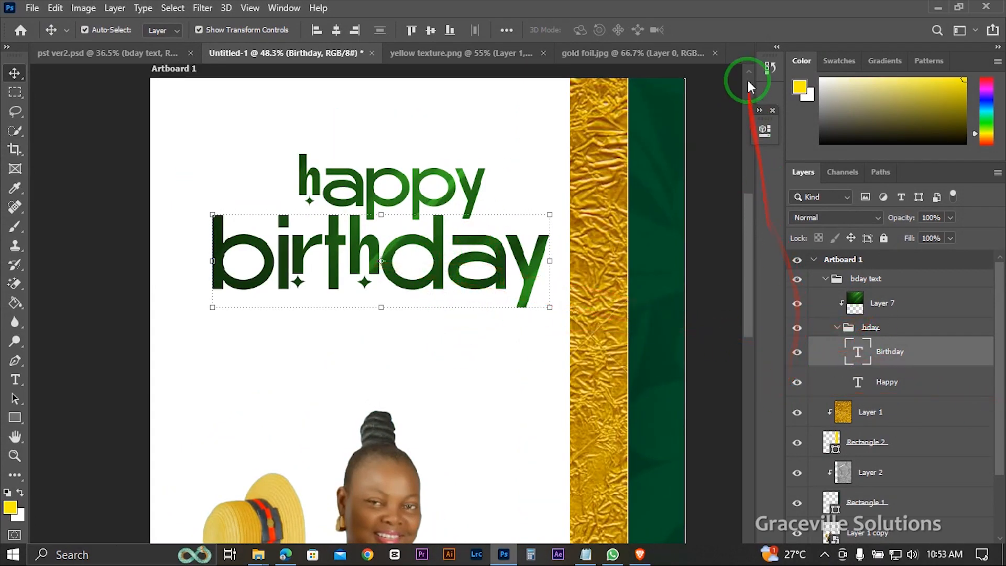
left_click(885, 304)
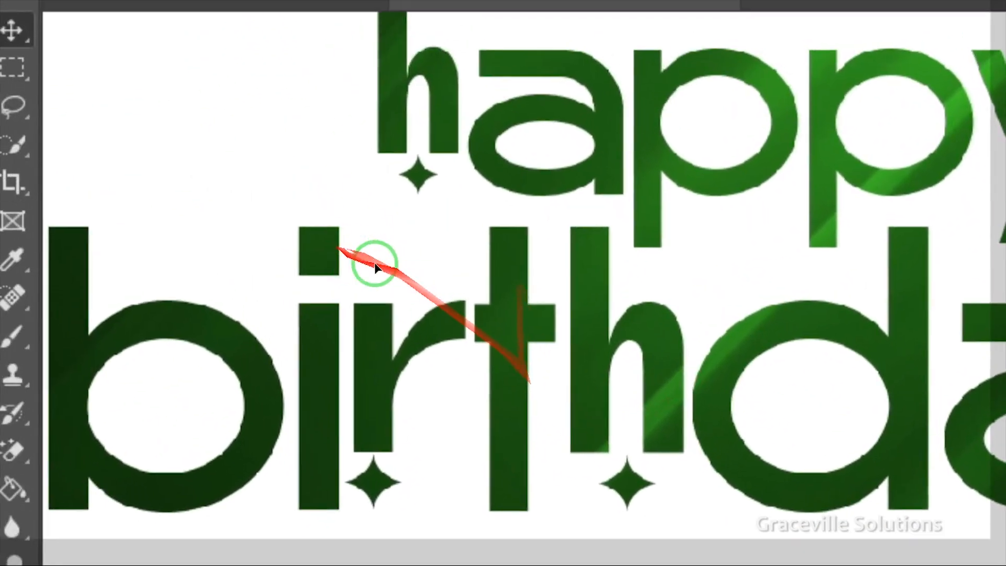
scroll(490, 281, "down", 3)
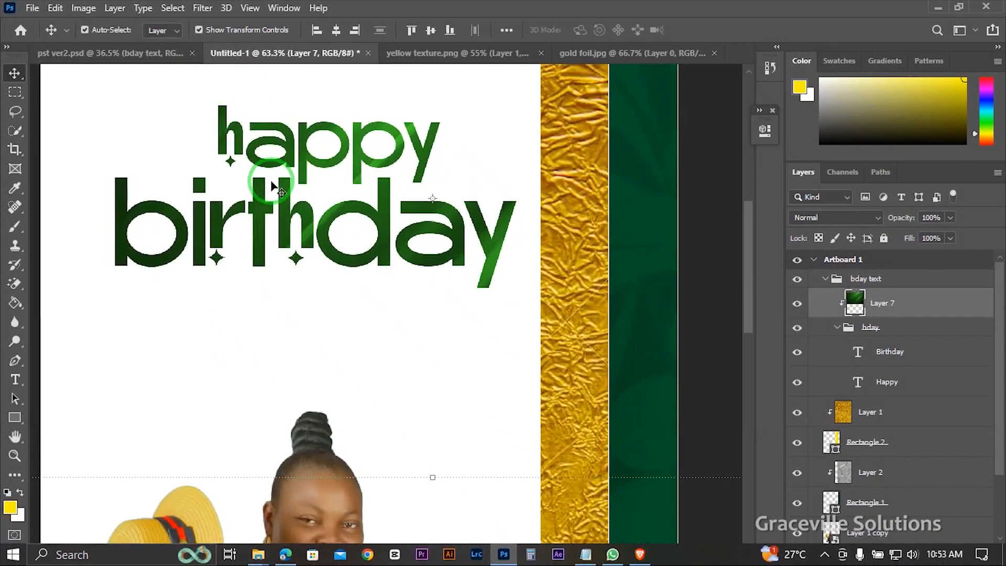
scroll(451, 446, "down", 2)
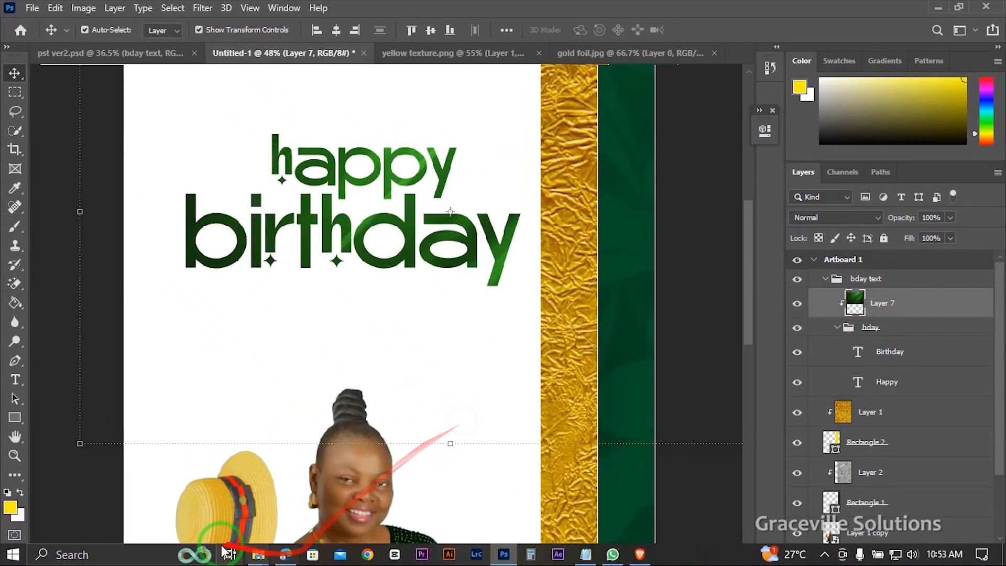
Look at the greeb image in the vera ufd green folder and compare it with the green texture on the lettering in Photoshop.
left_click(257, 555)
left_click(382, 505)
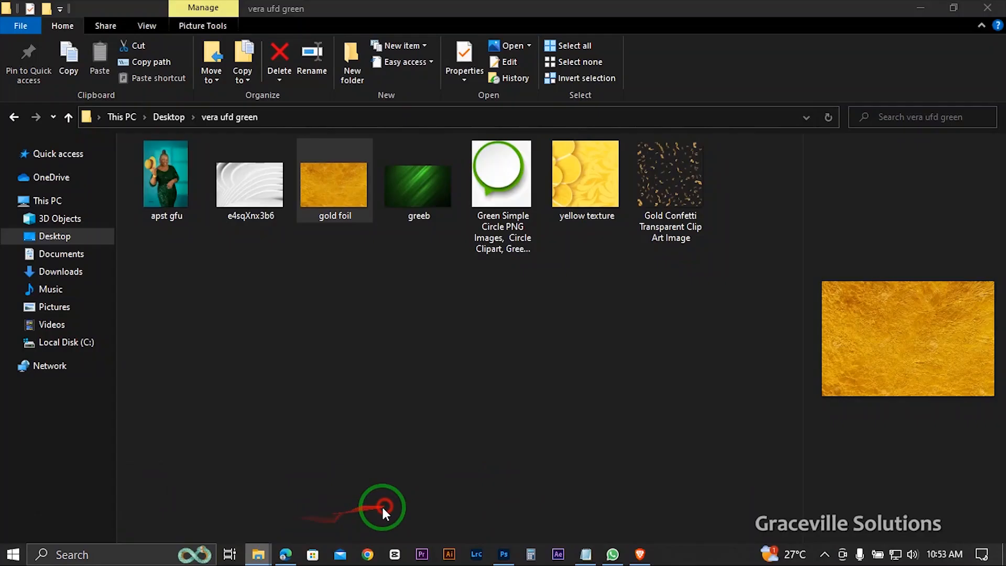
left_click(427, 185)
left_click_drag(438, 203, 292, 180)
scroll(301, 213, "up", 5)
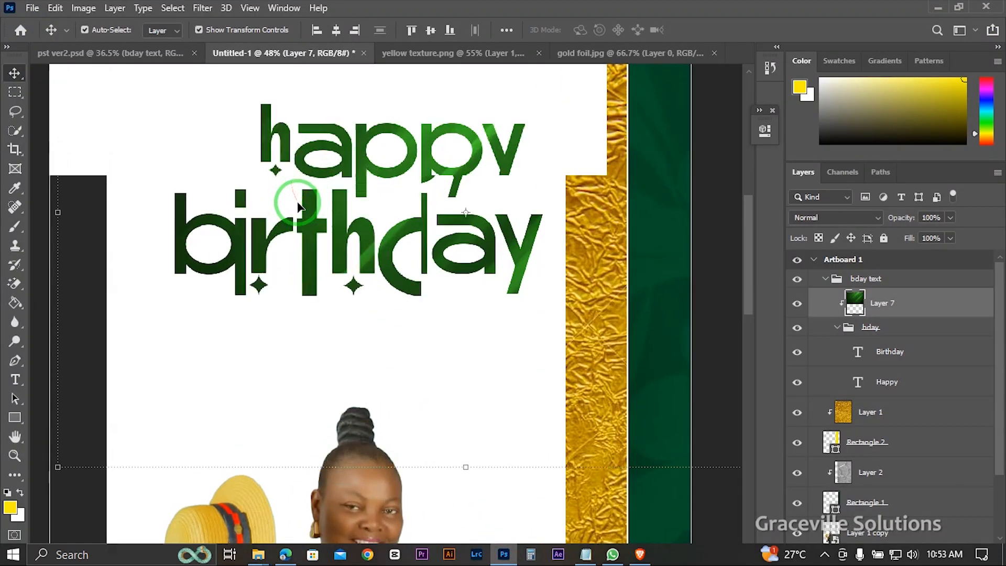
scroll(324, 252, "up", 2)
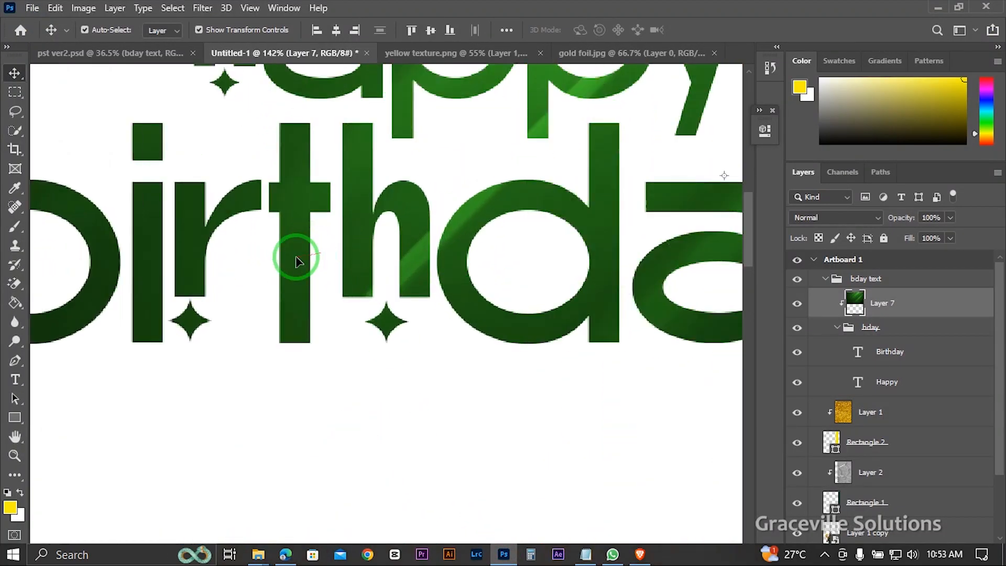
scroll(296, 260, "down", 4)
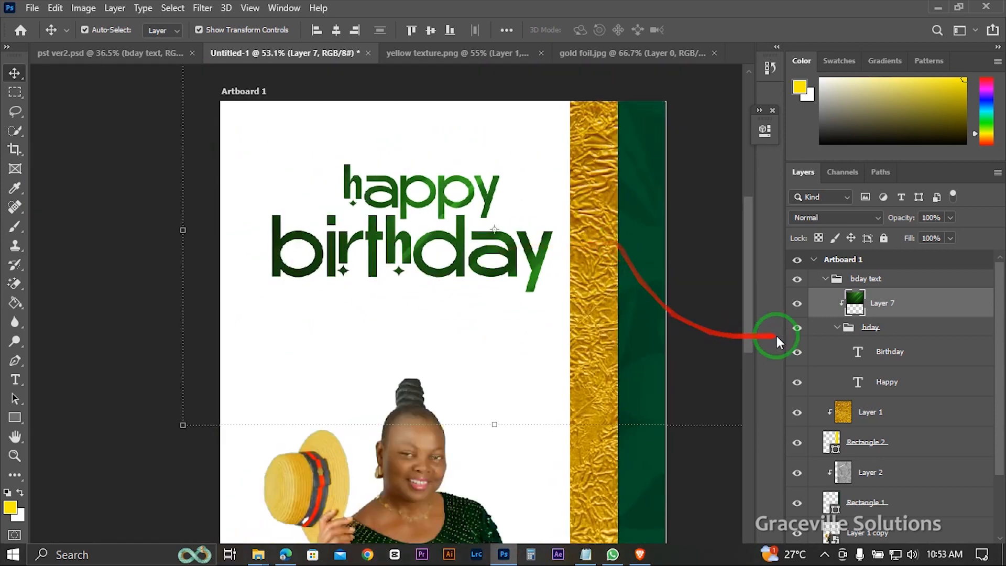
Collapse the bday text group and select it as a whole.
left_click(824, 279)
scroll(419, 293, "up", 2)
scroll(419, 283, "down", 3)
left_click(879, 303)
left_click(884, 278)
left_click_drag(504, 265, 545, 308)
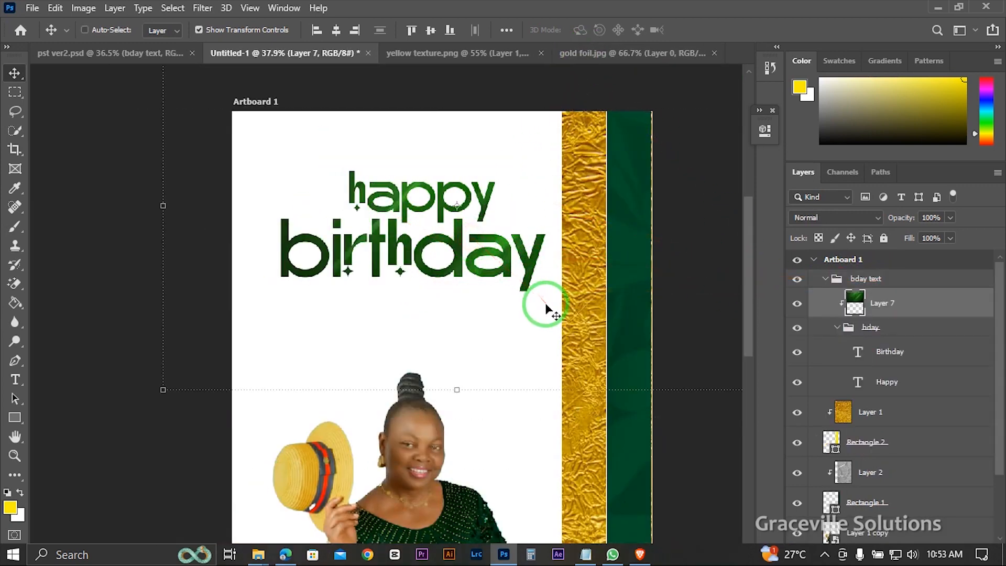
left_click(821, 283)
left_click(826, 279)
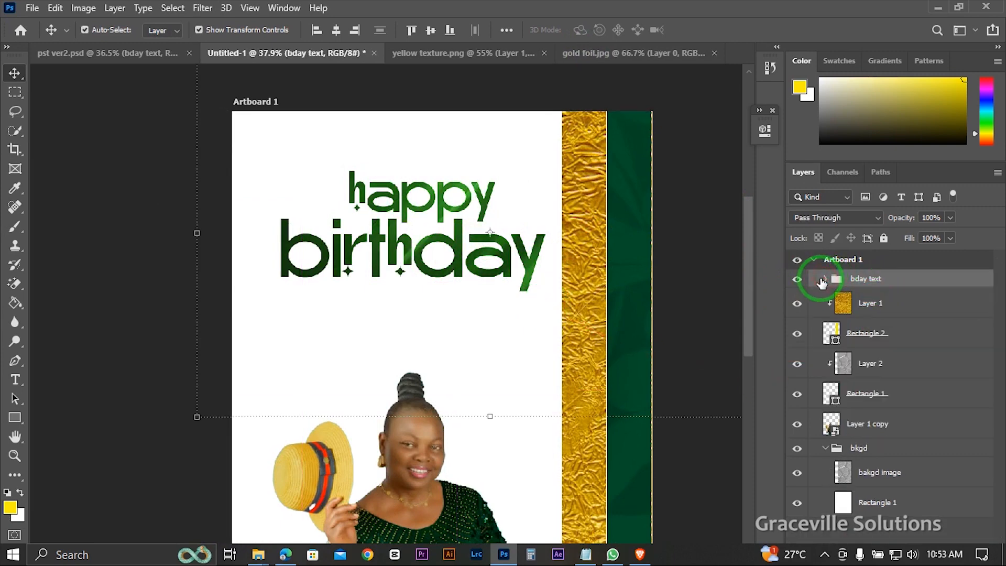
Convert the bday text group to a smart object and move the lettering higher on the white area.
scroll(420, 239, "down", 3)
left_click(914, 266)
left_click(910, 280)
key("ctrl+plus")
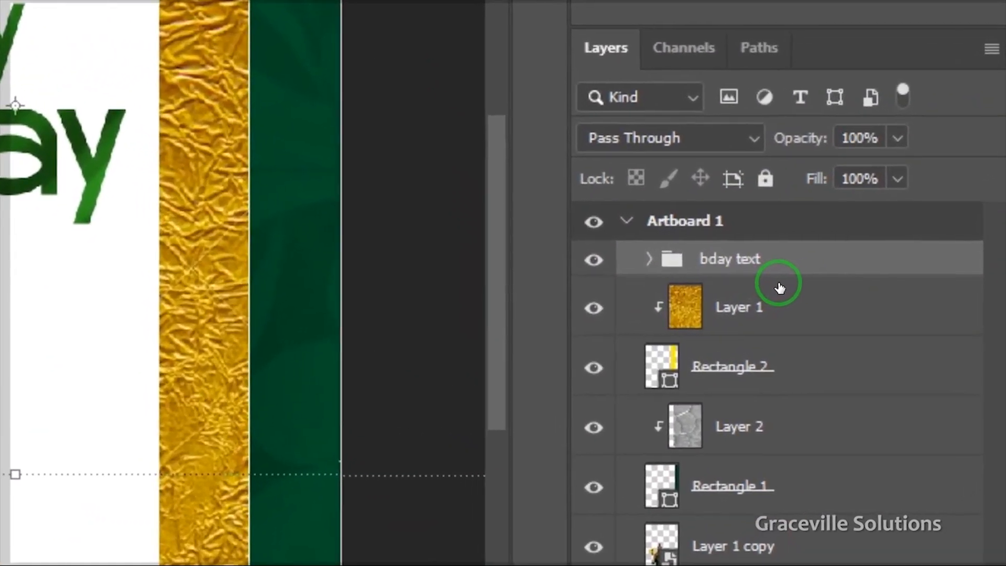
right_click(893, 277)
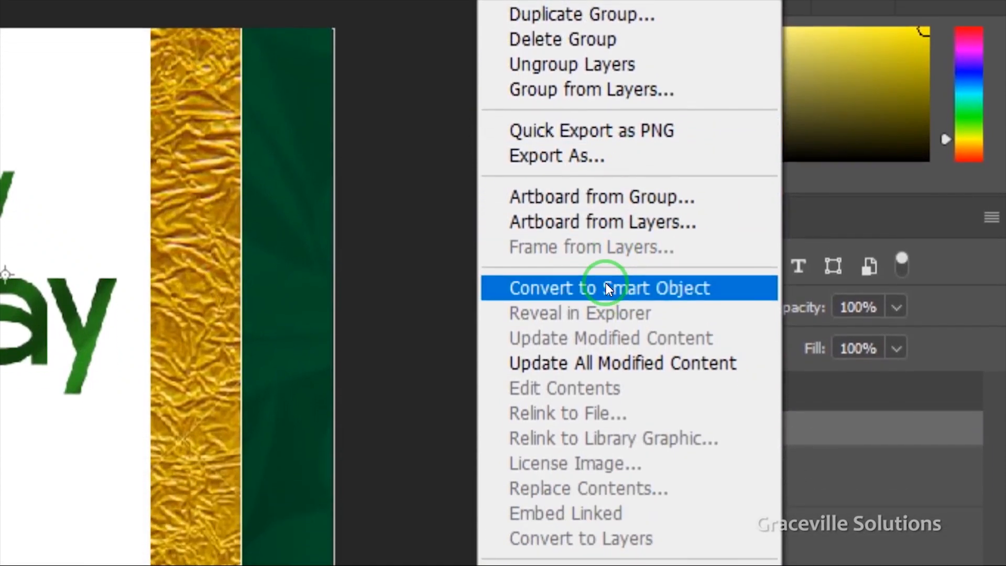
left_click(606, 283)
right_click(766, 422)
left_click(610, 311)
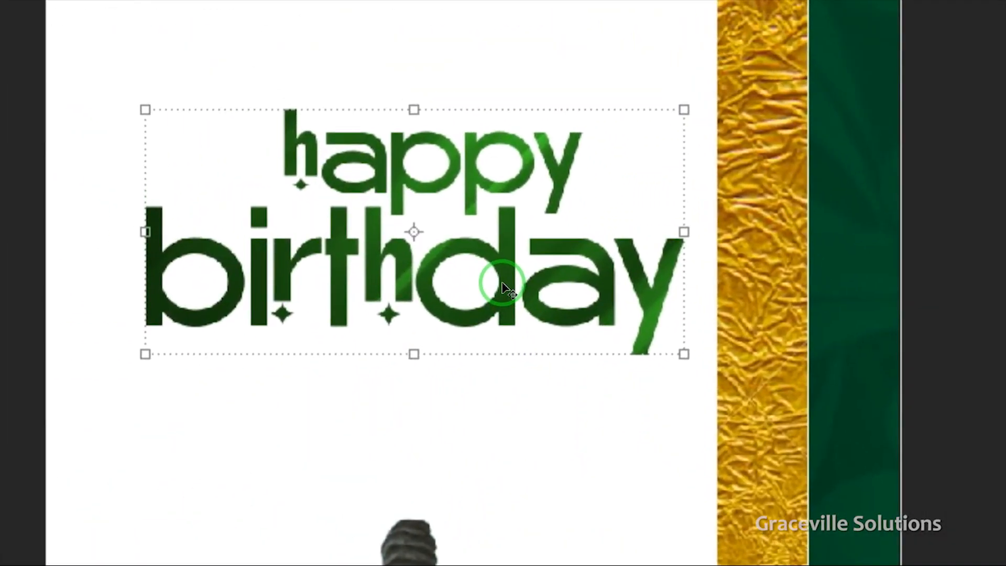
left_click_drag(503, 289, 499, 236)
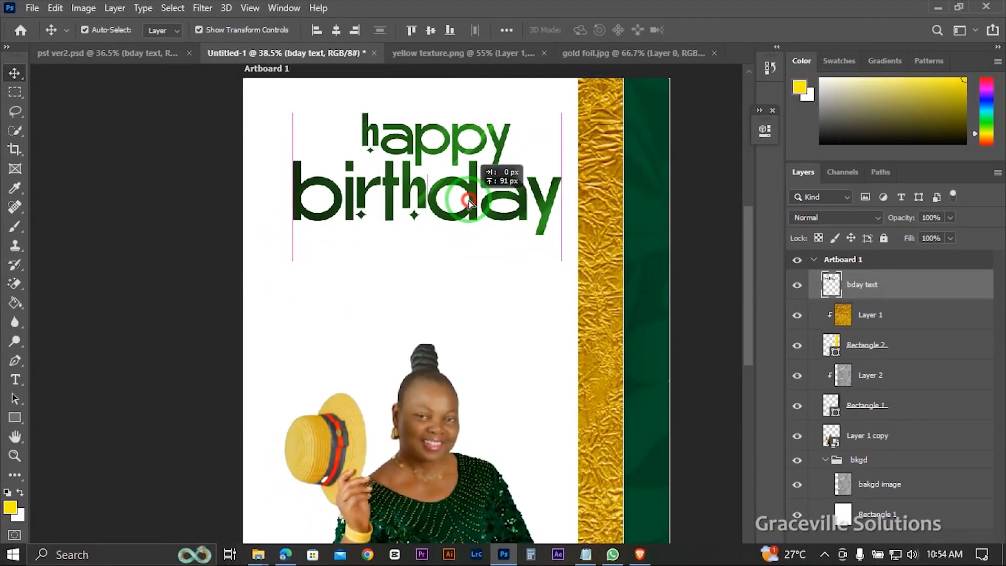
left_click_drag(469, 203, 466, 213)
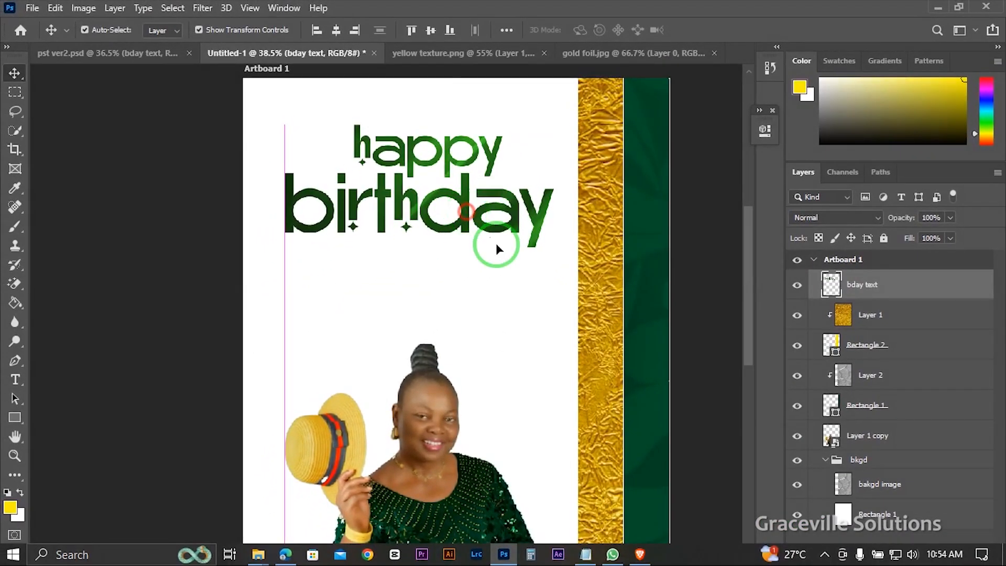
Open the layer style of bday text, enable Stroke, and switch off Texture and Bevel & Emboss.
right_click(895, 284)
key("Escape")
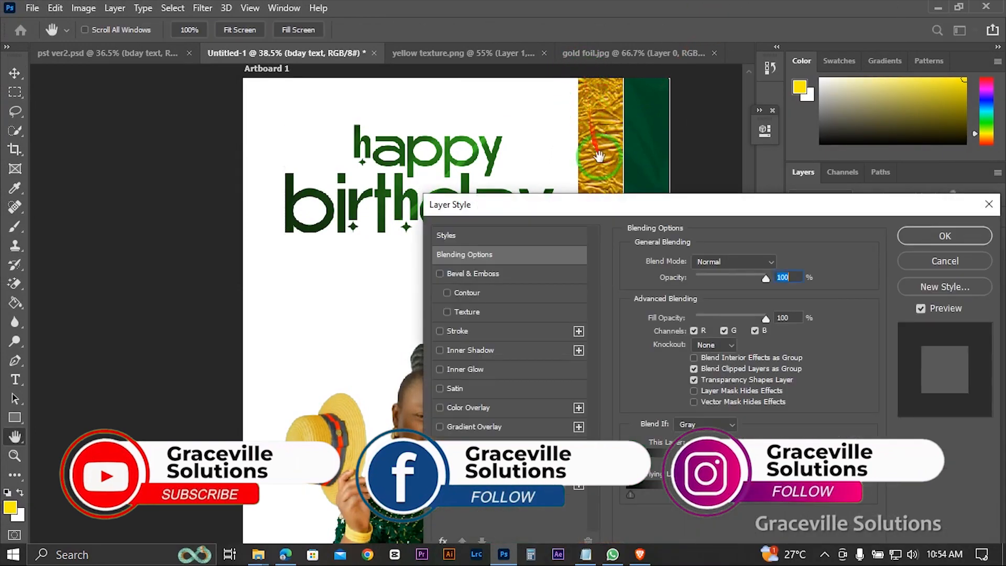
left_click_drag(612, 210, 812, 152)
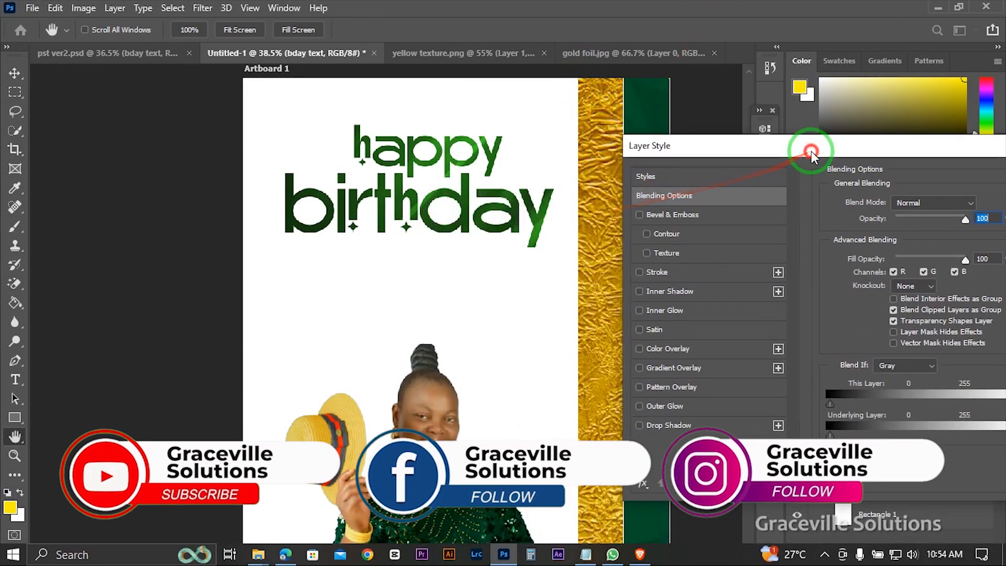
left_click(641, 272)
left_click_drag(801, 152, 654, 166)
left_click(599, 274)
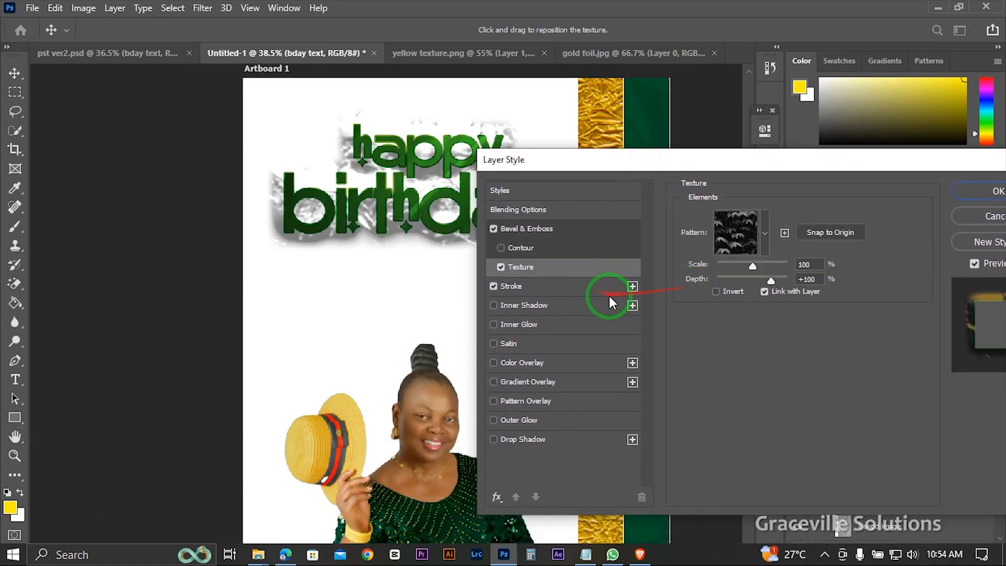
left_click(501, 267)
left_click(493, 229)
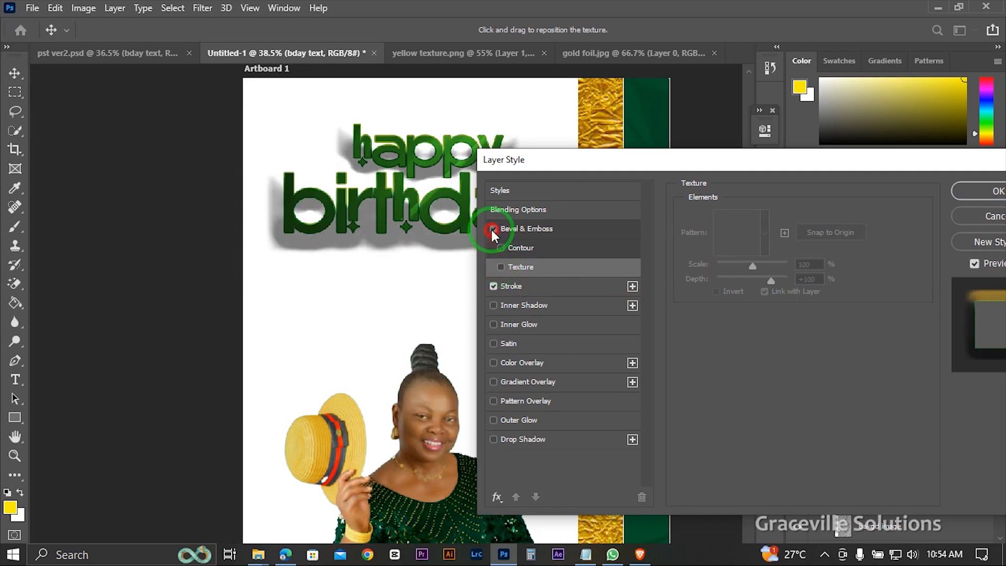
Set the lettering's stroke to a golden yellow based on colours sampled from the artwork, with a size of 7 px.
left_click(546, 287)
left_click(717, 323)
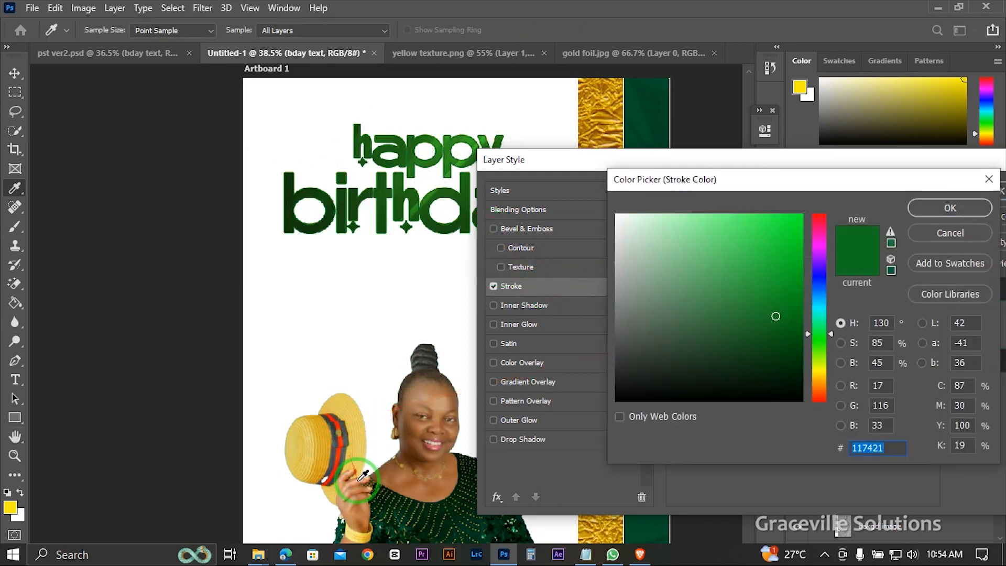
left_click(360, 448)
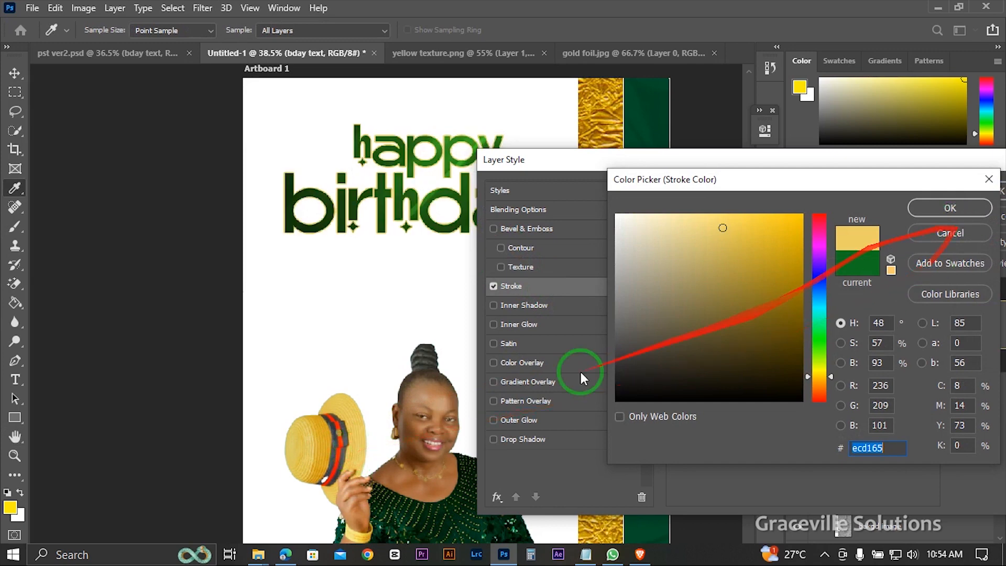
left_click(613, 521)
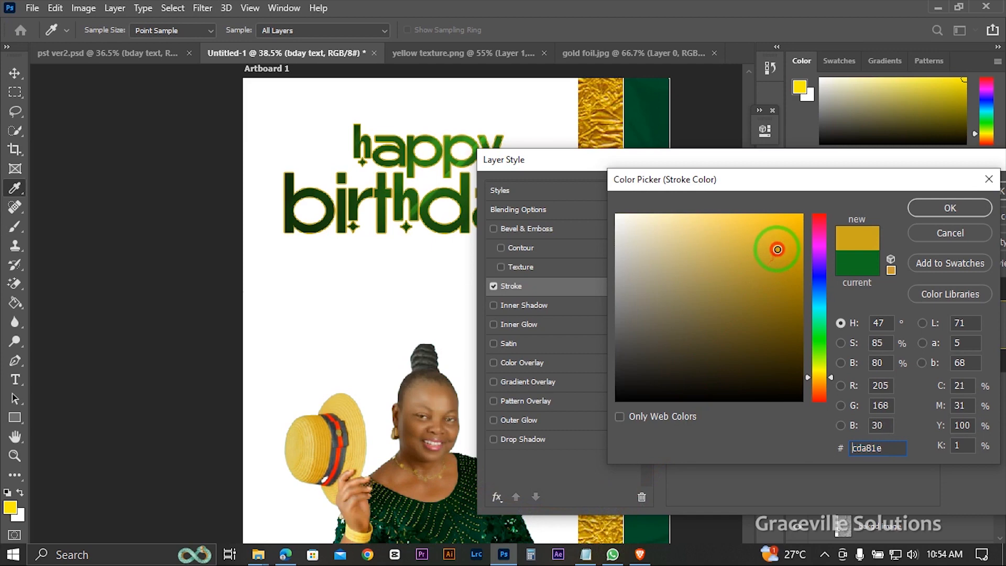
left_click(975, 205)
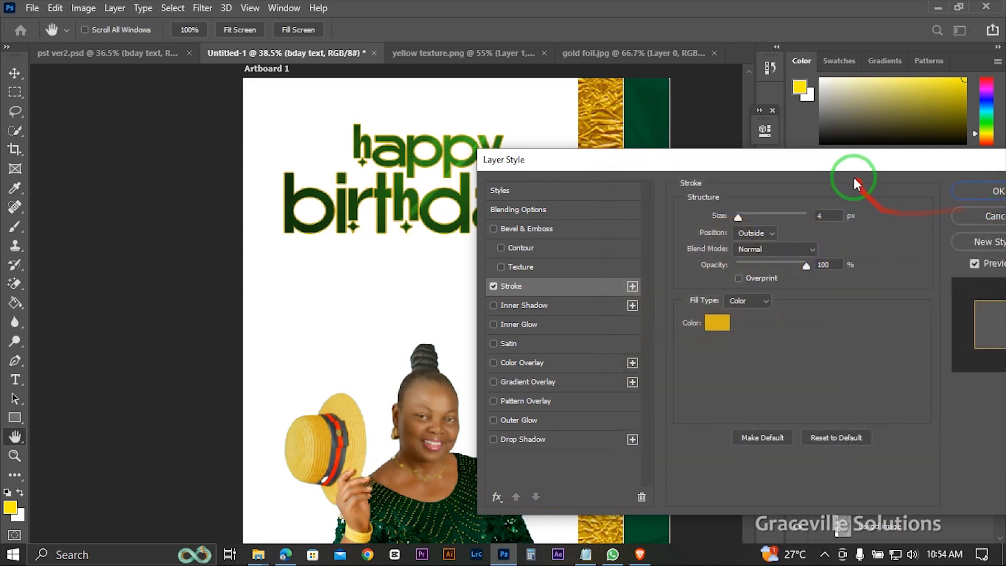
left_click_drag(739, 218, 741, 219)
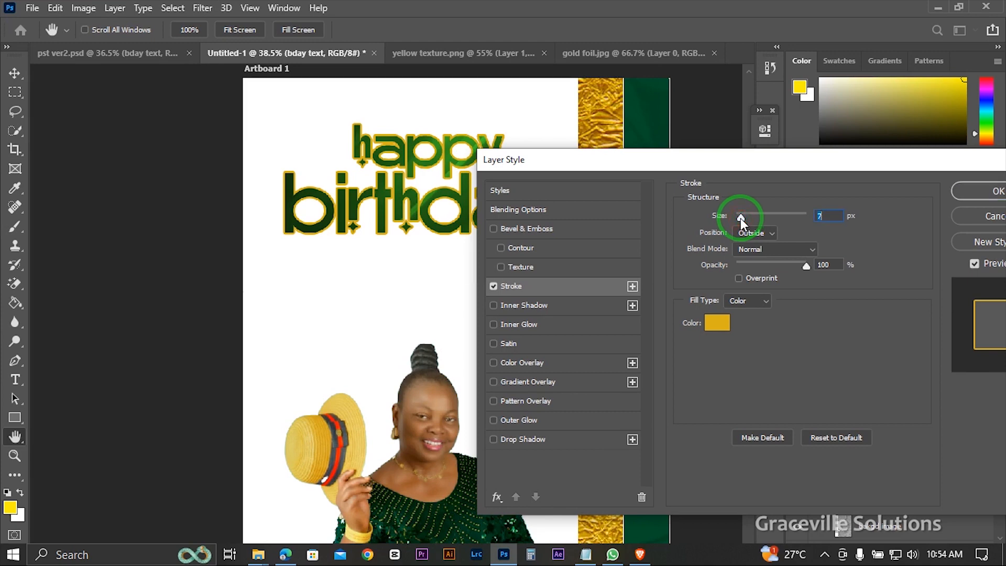
left_click_drag(783, 161, 841, 128)
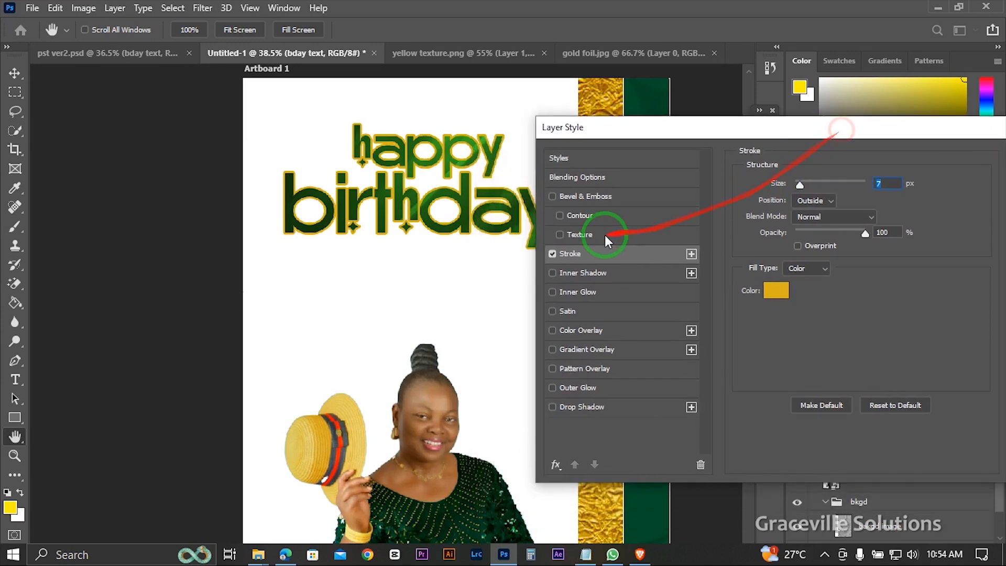
Add Bevel & Emboss to the lettering with the Emboss style, depth 355%, size 38 px and soften 7 px.
left_click(553, 197)
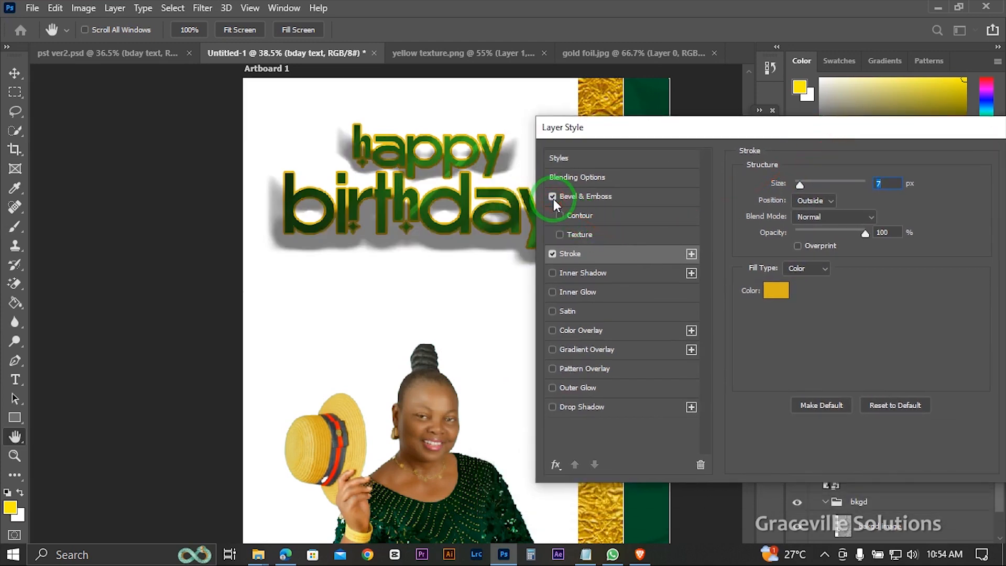
left_click(629, 200)
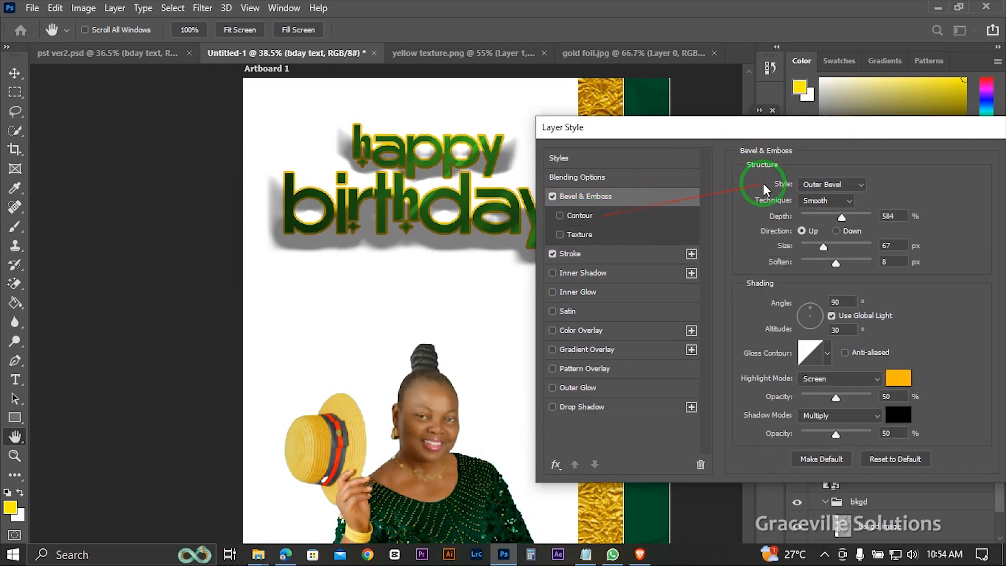
left_click(849, 202)
left_click(848, 186)
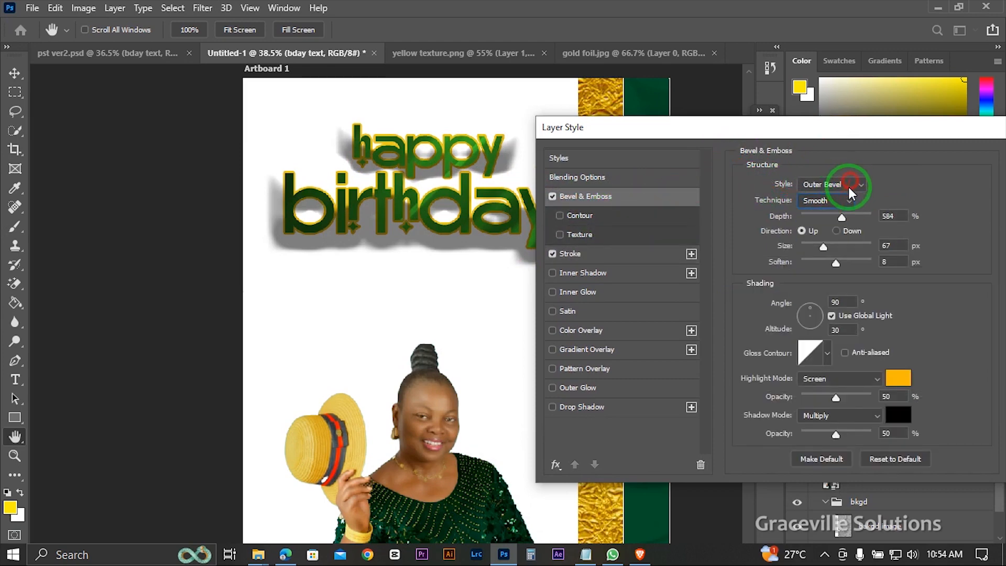
left_click(848, 186)
left_click(839, 220)
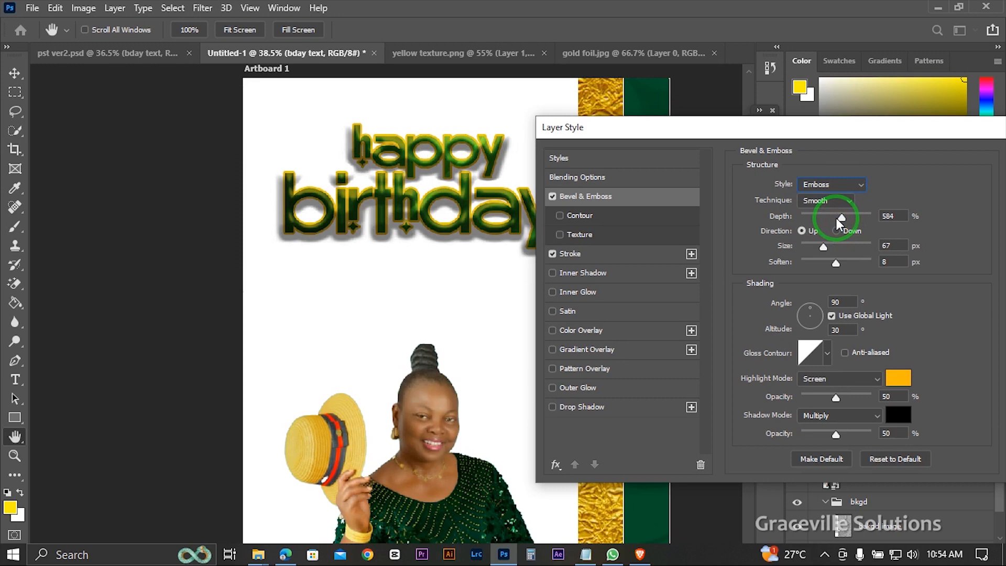
left_click_drag(841, 217, 817, 244)
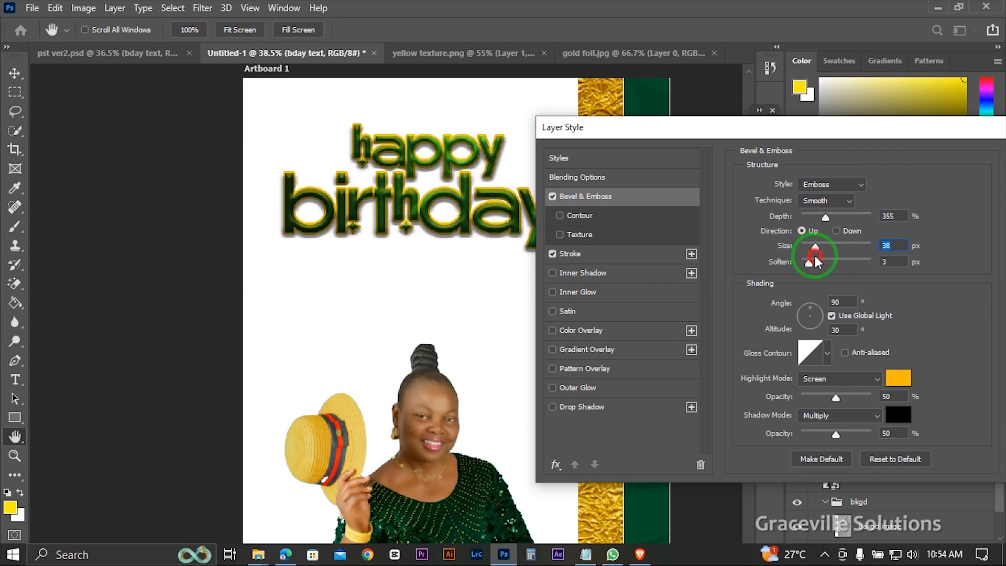
left_click(830, 260)
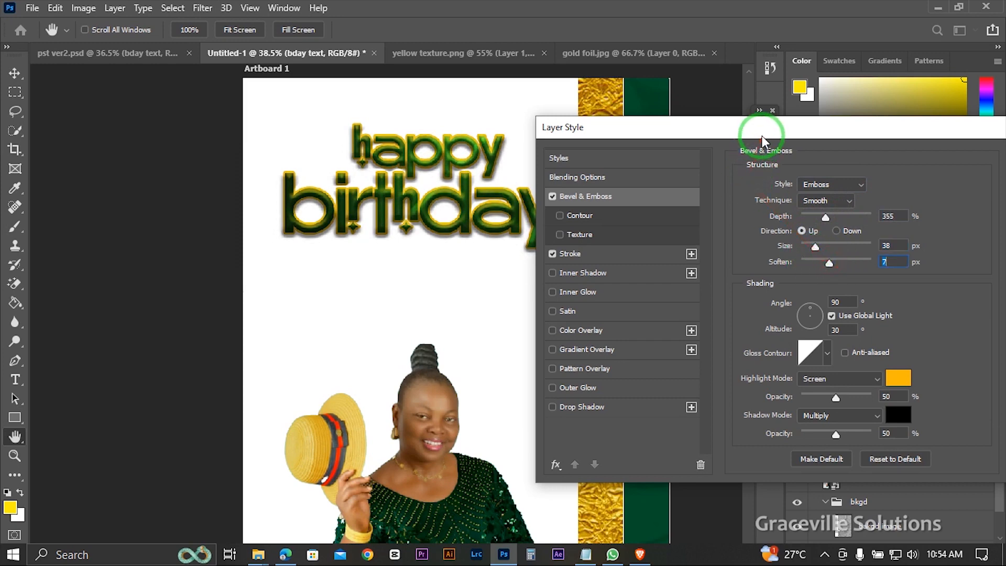
Add a drop shadow to the birthday lettering and set its colour to near-black #050703.
left_click_drag(763, 136, 773, 109)
left_click(564, 381)
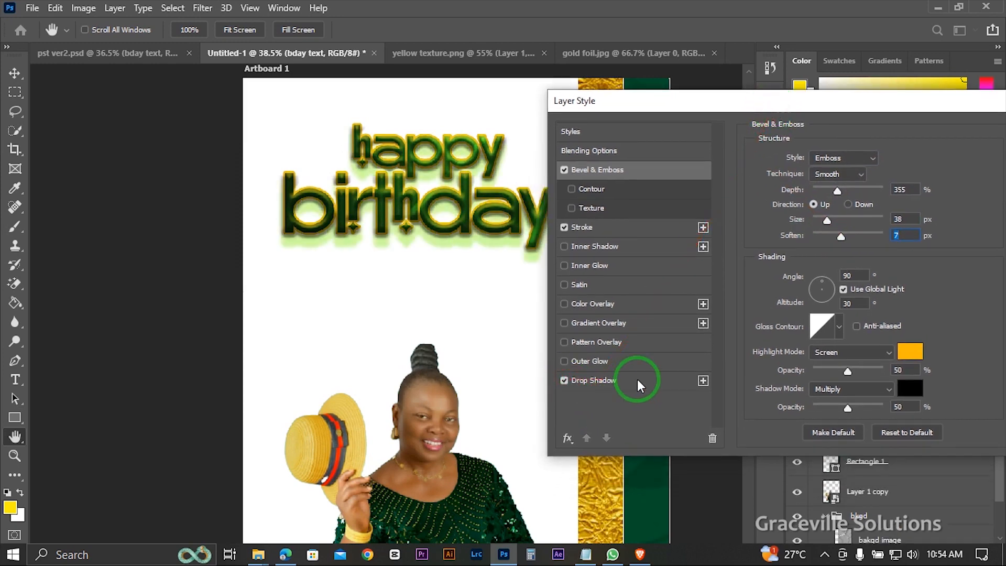
left_click(671, 379)
left_click(905, 158)
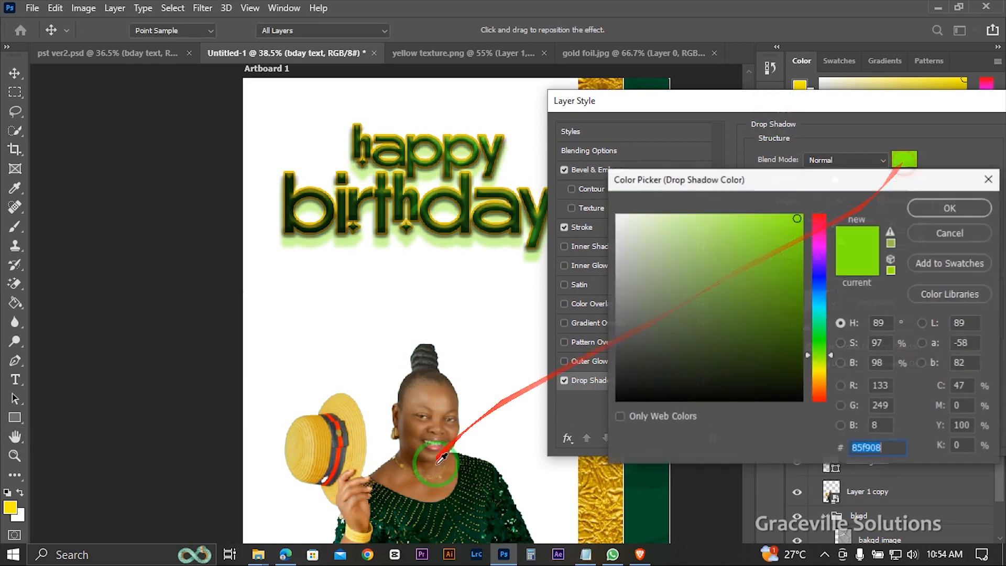
left_click(457, 532)
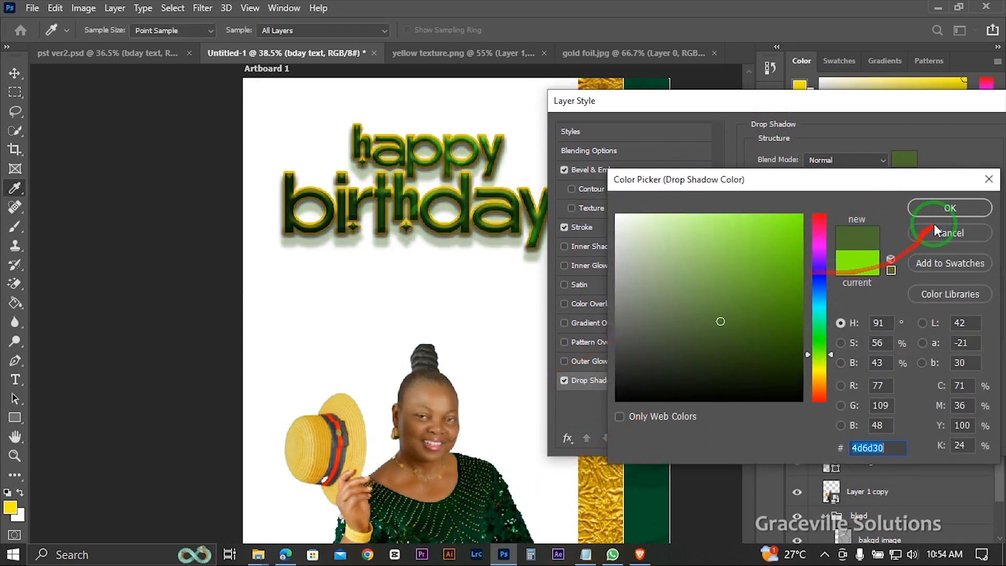
left_click(722, 397)
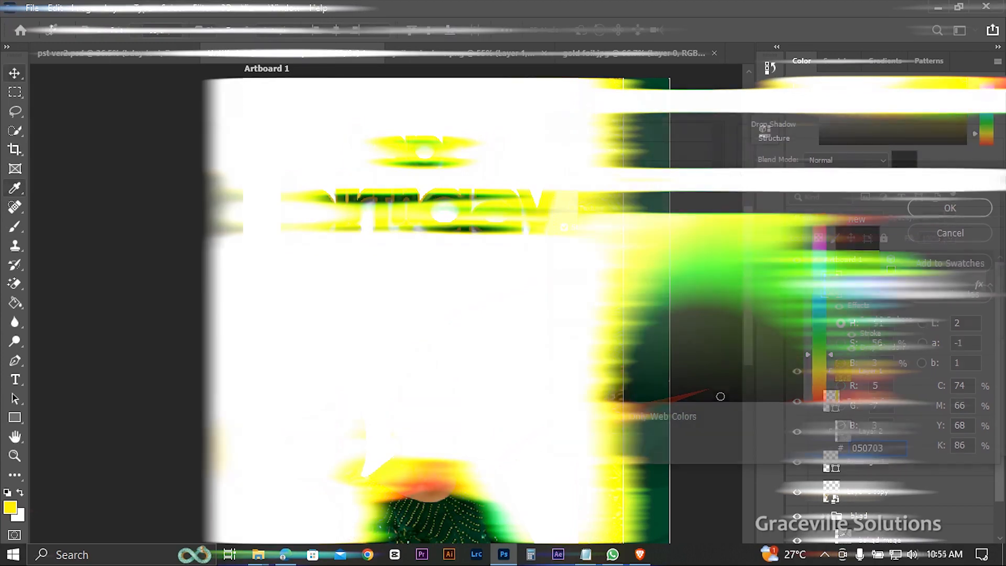
Nudge the birthday lettering slightly to the right on the white area.
key("Right")
key("Right")
key("Right")
key("Right")
key("Right")
key("Right")
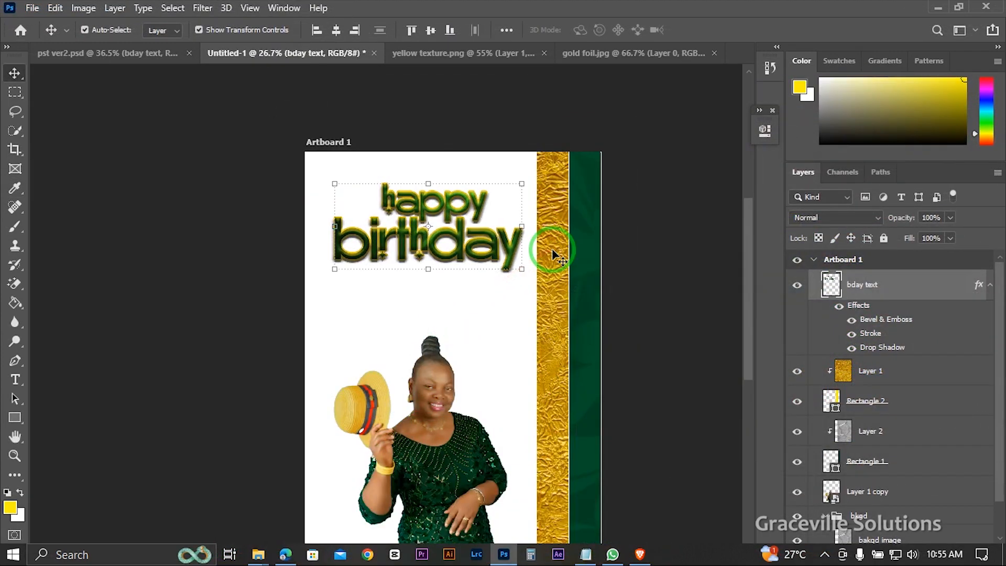
Place the Gold Confetti Transparent Clip Art Image from the vera ufd green folder and enlarge it beyond the artboard's width.
mouse_move(256, 551)
left_click(404, 502)
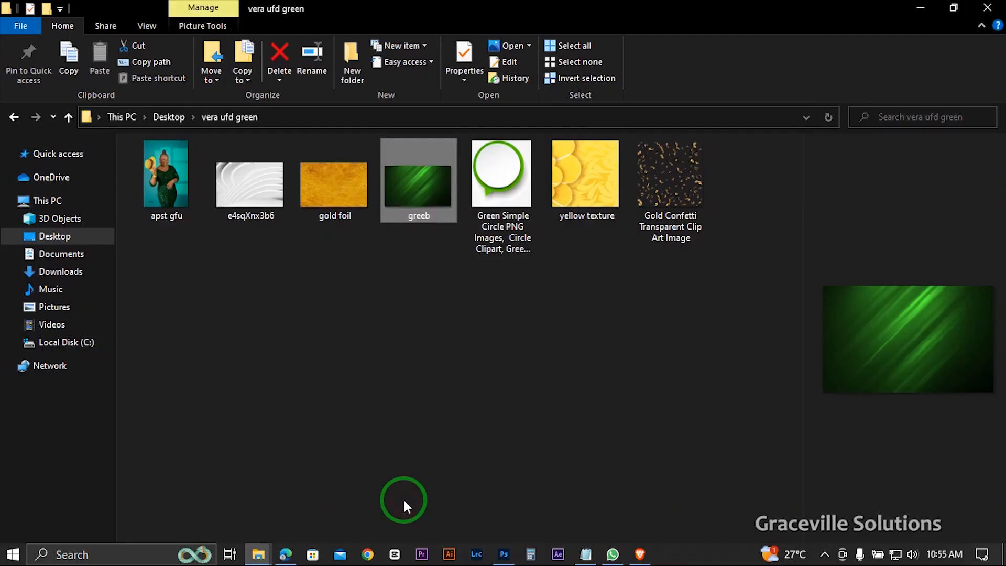
left_click_drag(646, 188, 404, 472)
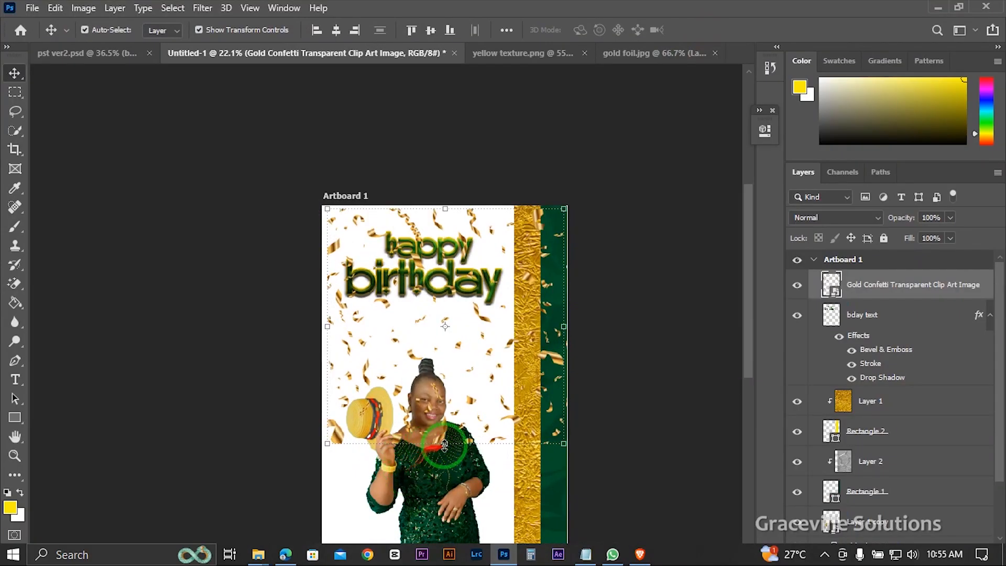
left_click_drag(448, 445, 449, 539)
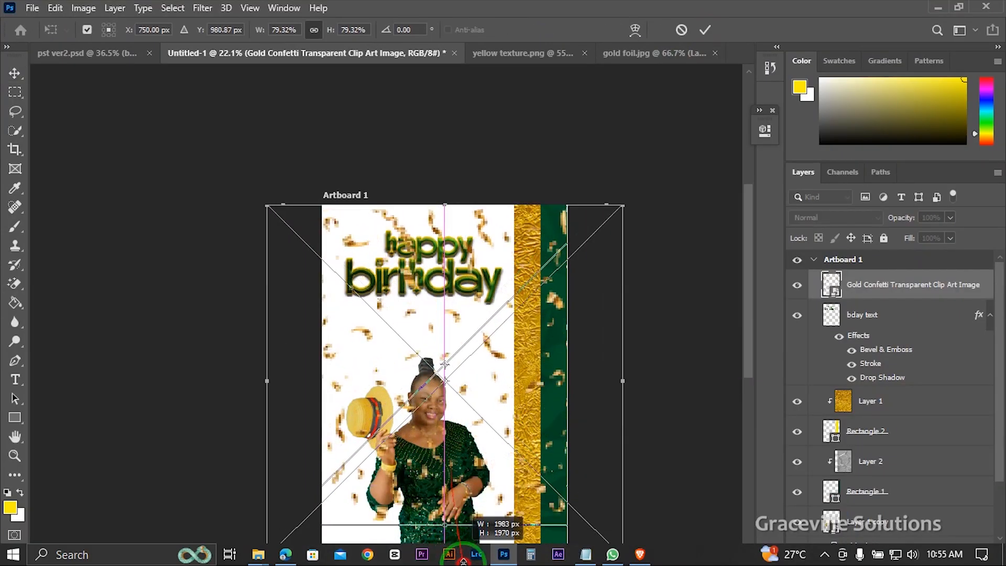
left_click(714, 31)
scroll(470, 375, "up", 1)
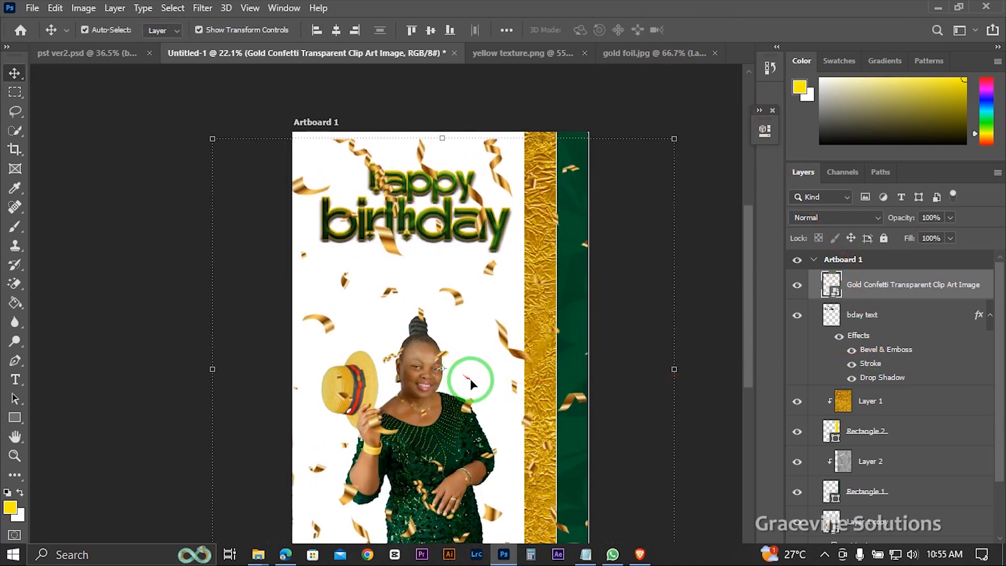
Add a layer mask to the confetti layer and lower its opacity to 64%.
key("super")
key("super")
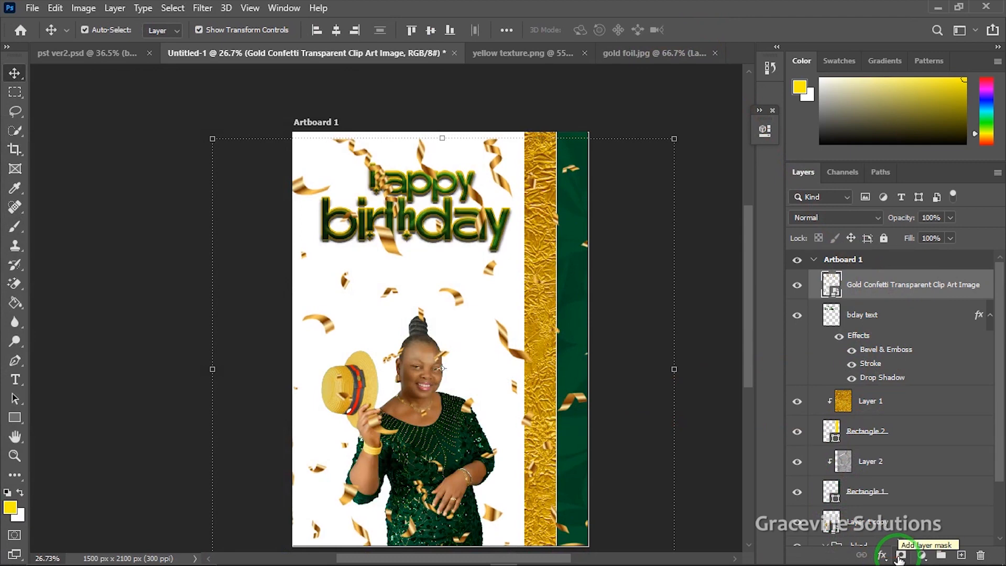
key("2")
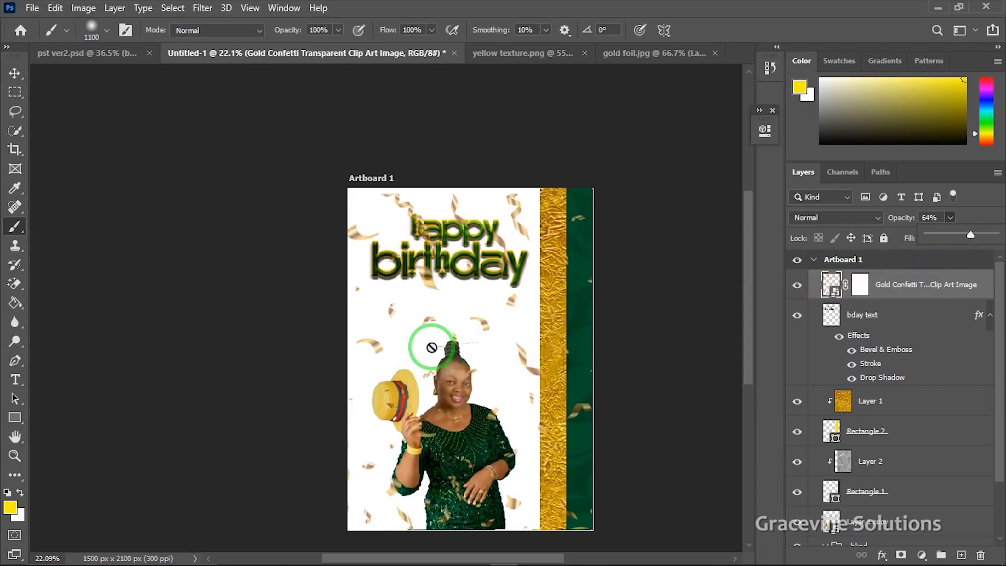
Rasterize the confetti smart object and mask out the confetti over the celebrant using a soft 1100 px black brush.
left_click(432, 349)
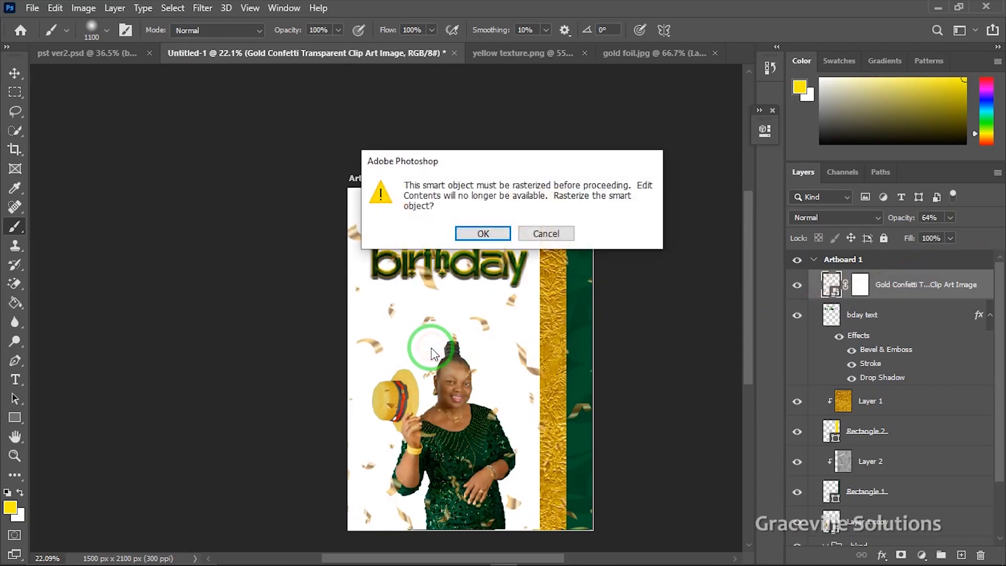
left_click(546, 234)
left_click(851, 285)
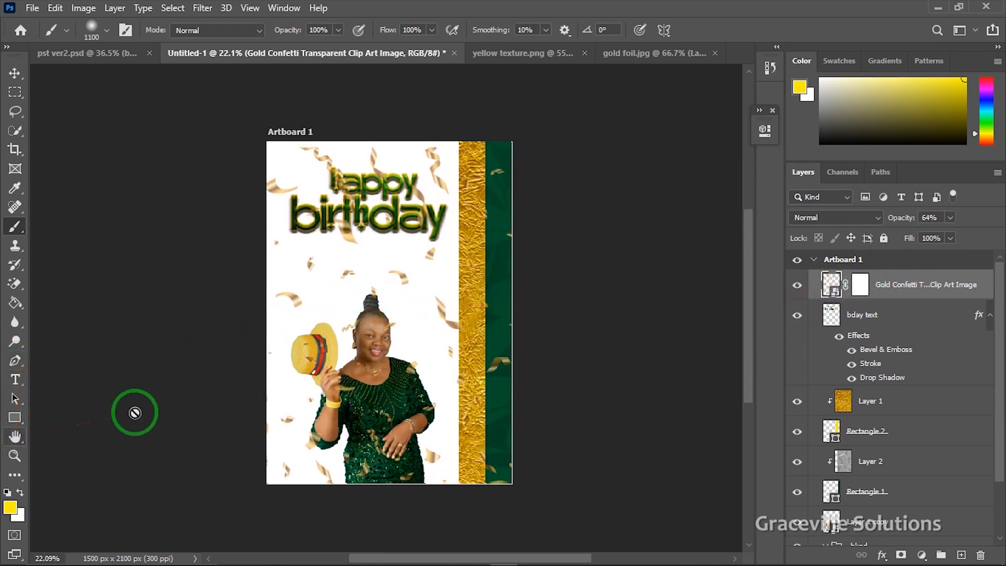
left_click(381, 320)
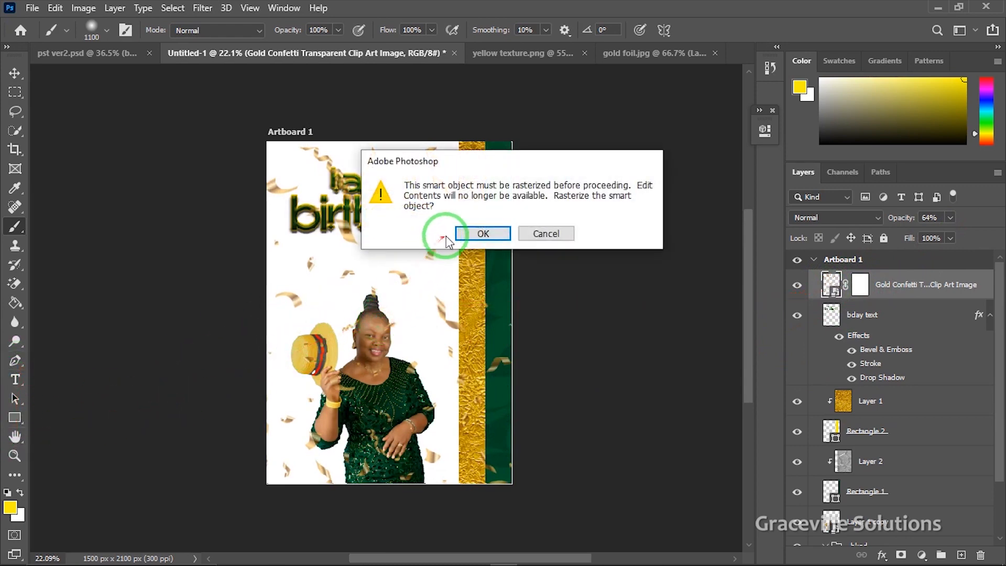
left_click(469, 234)
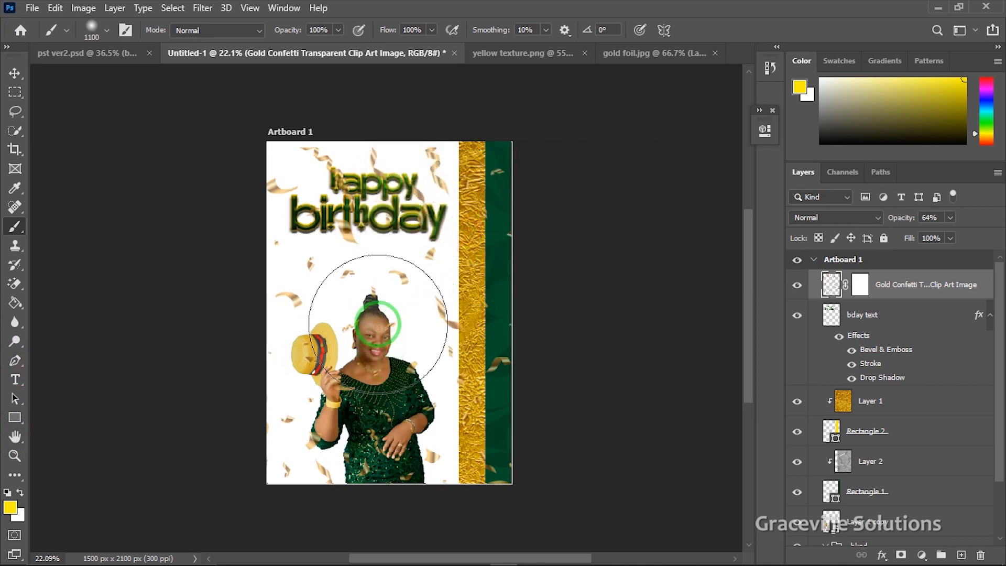
mouse_move(359, 346)
left_mouse_down()
mouse_move(362, 388)
mouse_move(348, 401)
left_mouse_up()
key("ctrl+z")
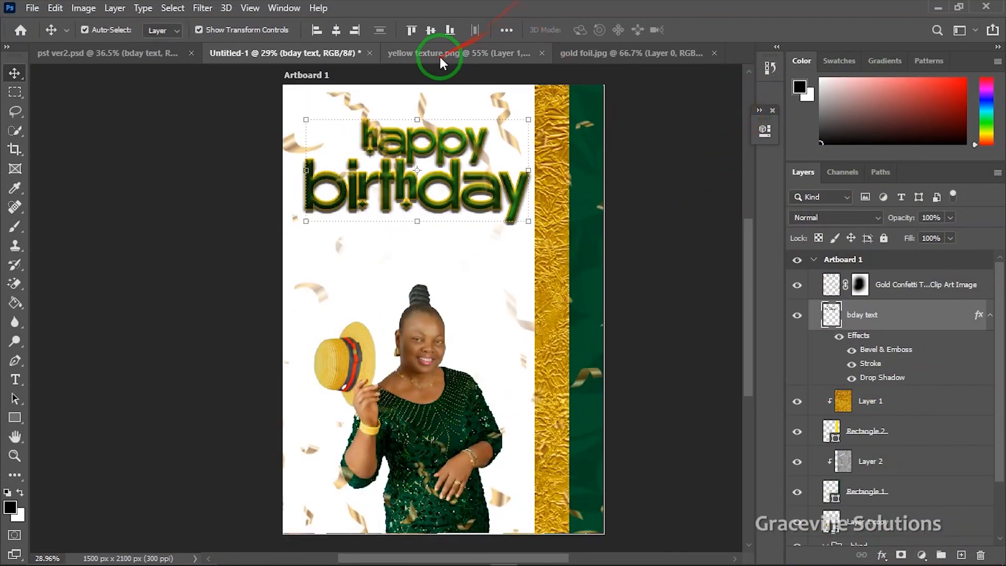
Close yellow texture.png without saving its changes.
left_click(444, 53)
left_click(545, 53)
left_click(503, 222)
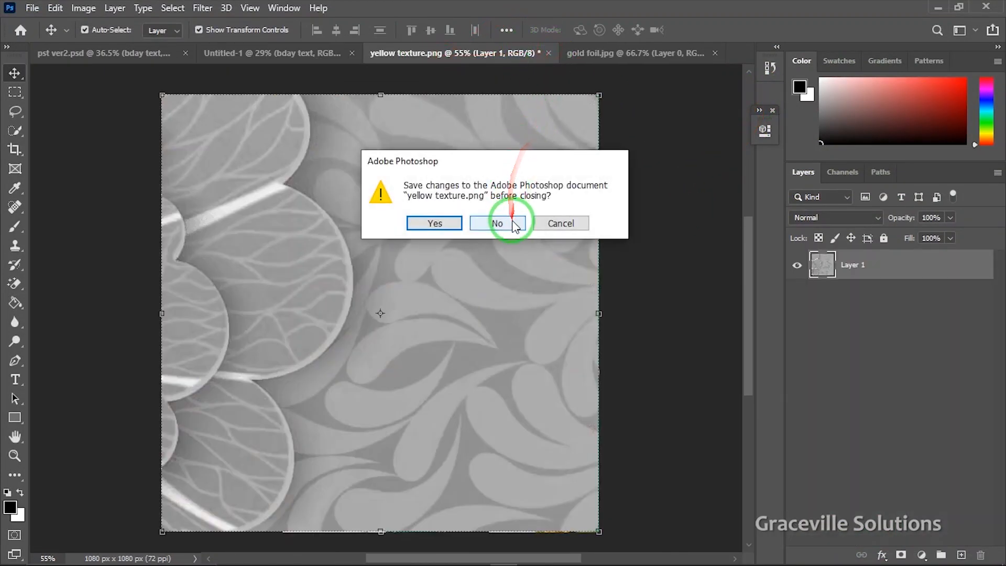
Copy the Mummy text layer with its effects from pst ver2.psd into Untitled-1, centred below the birthday lettering.
left_click(118, 54)
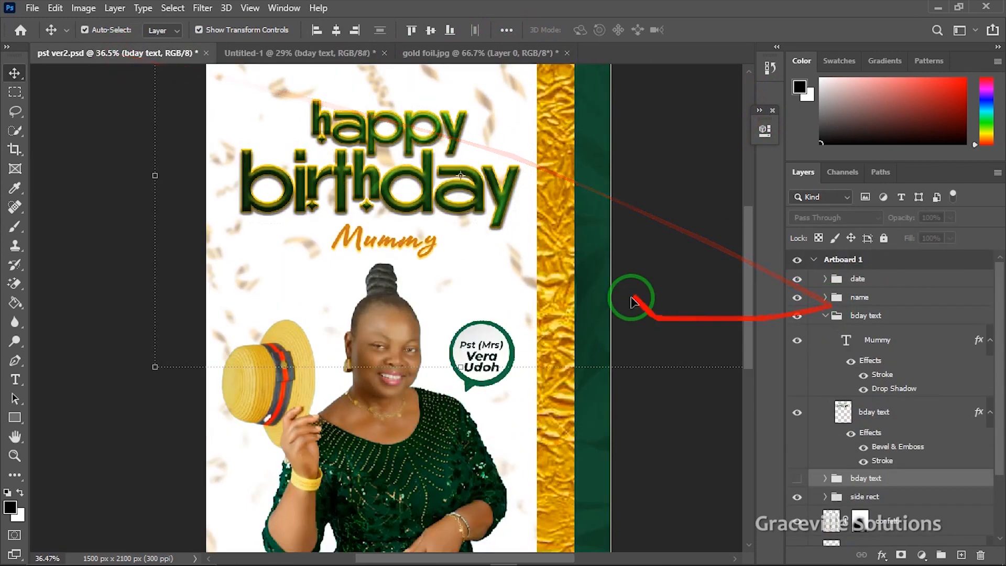
left_click(426, 243)
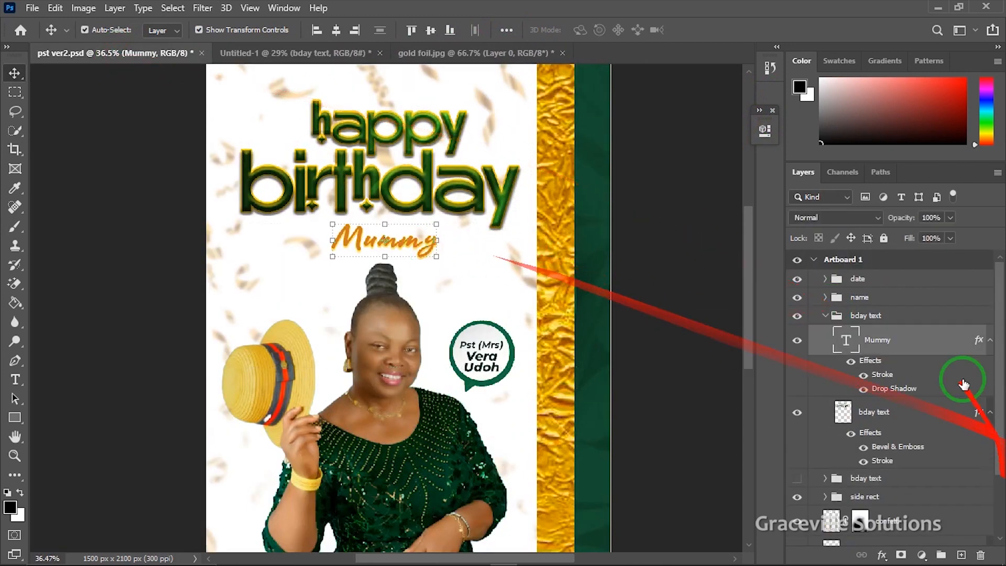
left_click(825, 316)
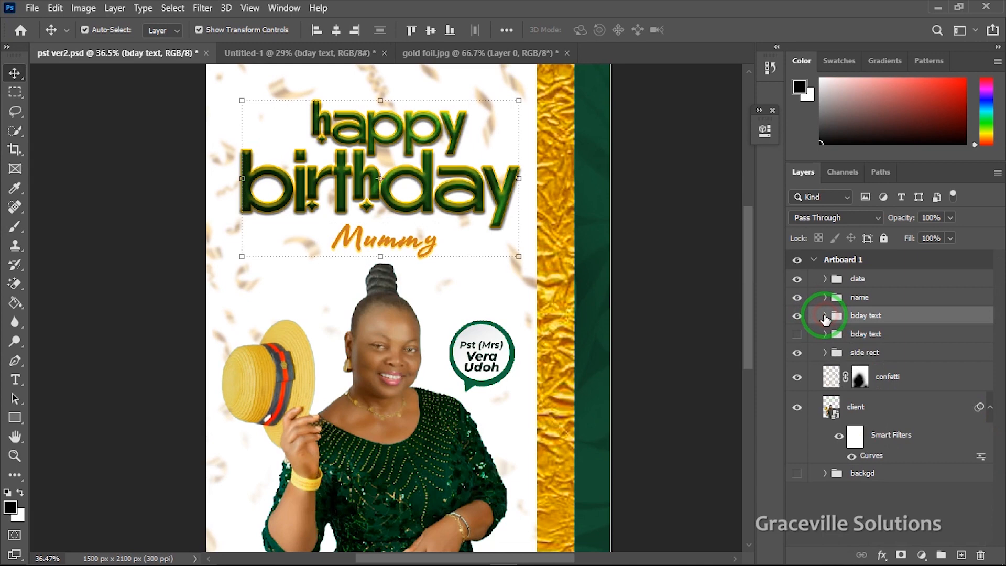
left_click(796, 317)
left_click(796, 317)
left_click(826, 316)
left_click(881, 343)
left_click_drag(880, 342, 483, 270)
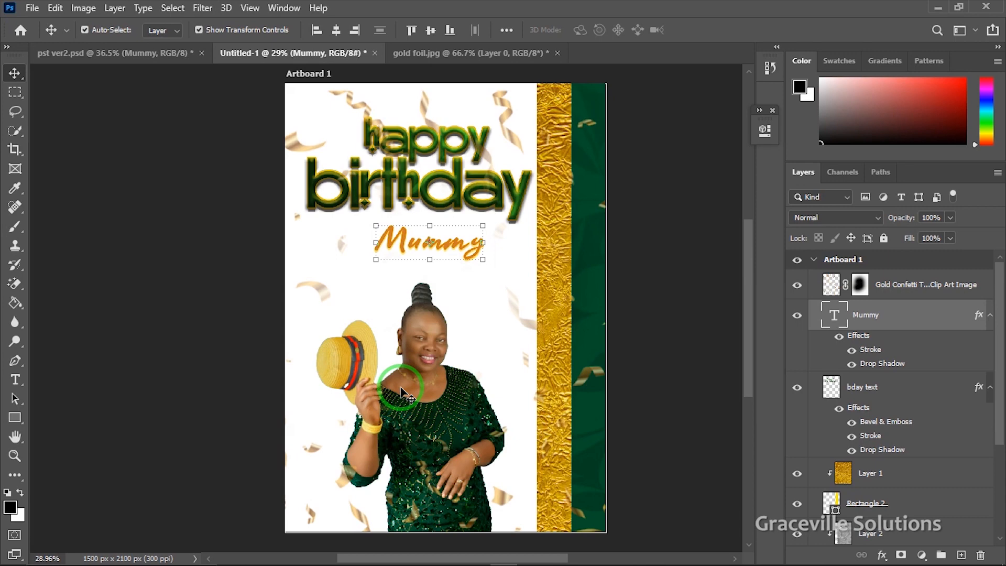
Examine the name badge in pst ver2.psd and toggle the name group's visibility to check what it contains.
left_click_drag(438, 421, 372, 423)
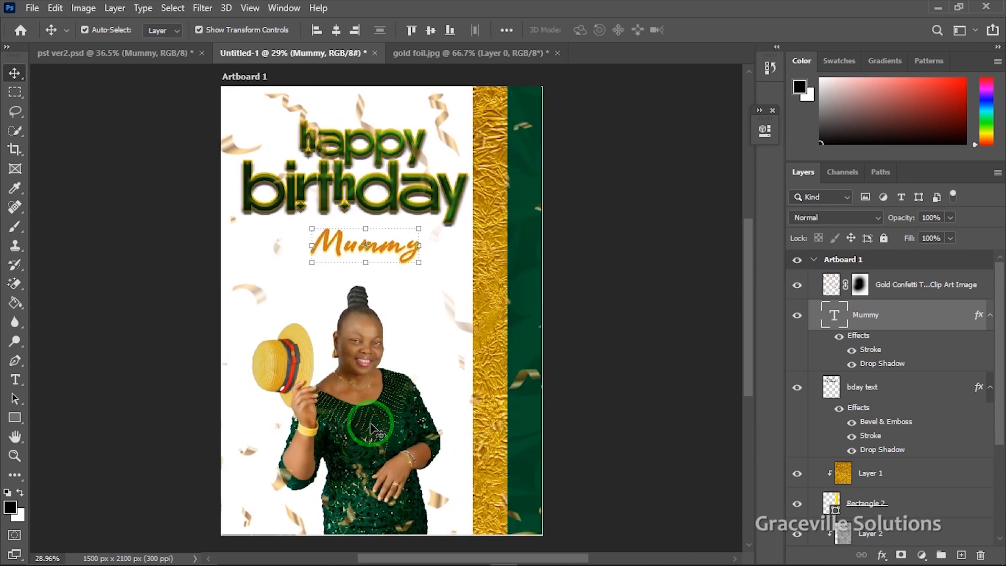
scroll(371, 424, "up", 1)
scroll(371, 424, "up", 2)
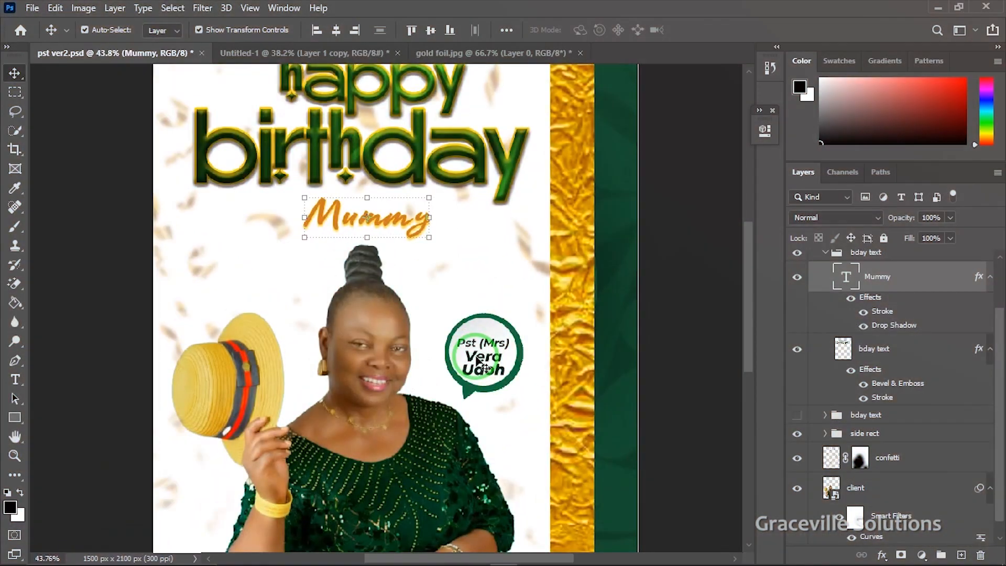
scroll(487, 346, "up", 5)
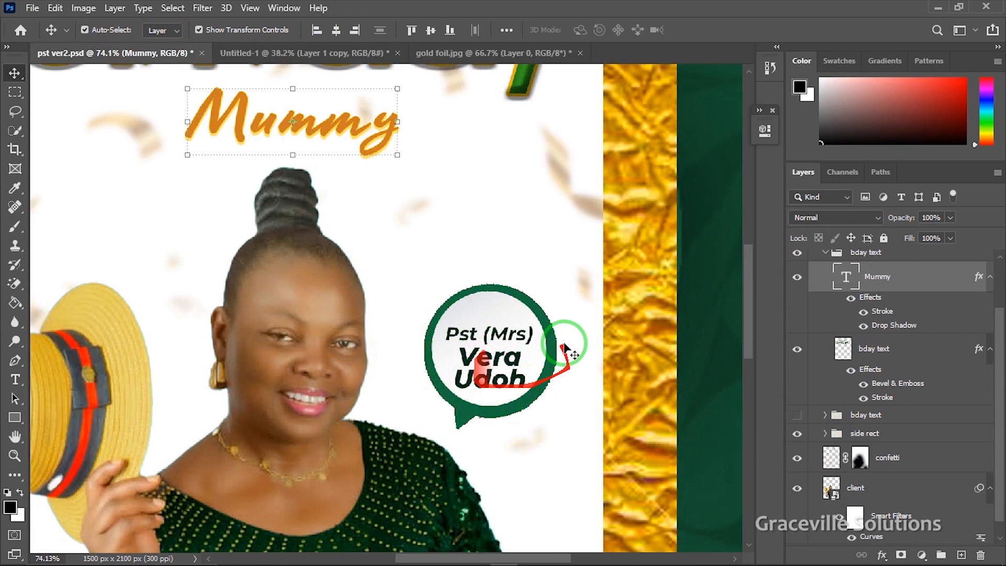
scroll(784, 334, "down", 3)
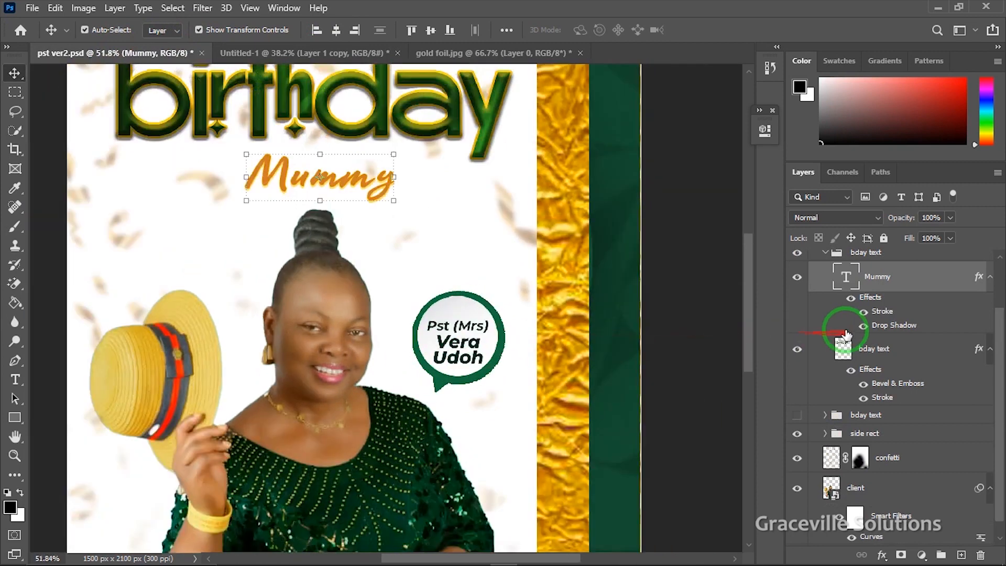
scroll(841, 330, "down", 1)
scroll(862, 315, "up", 3)
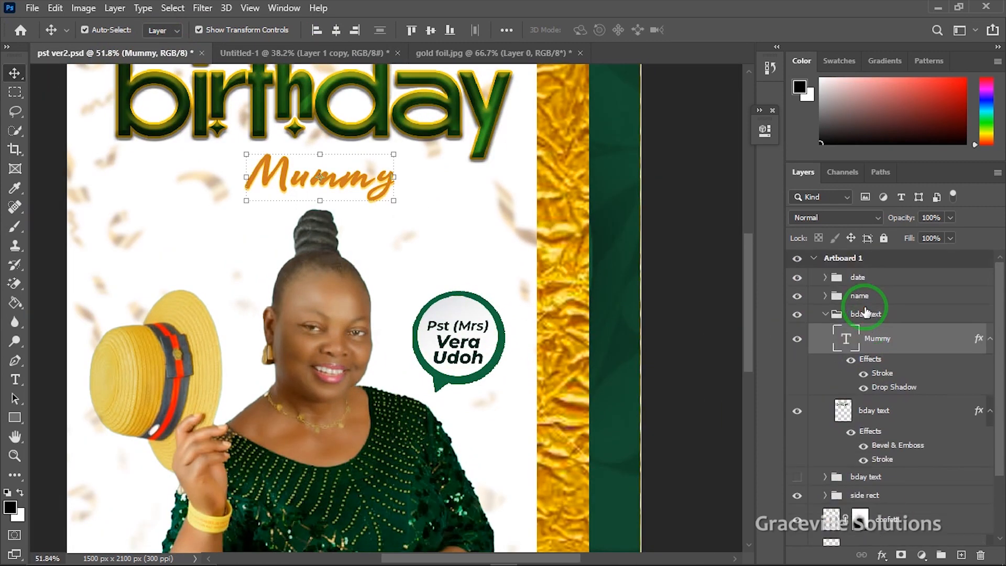
left_click(823, 315)
left_click(797, 297)
left_click(797, 296)
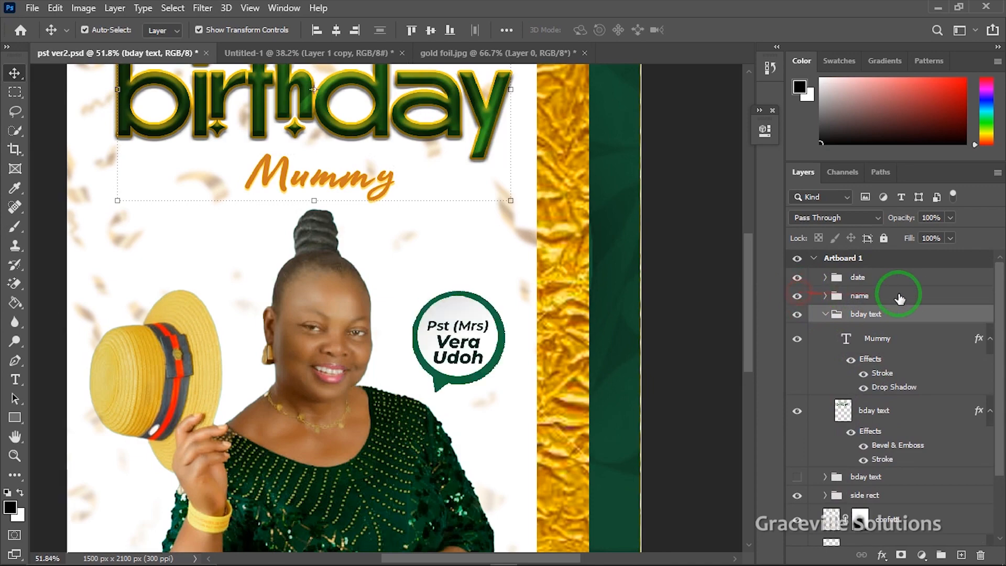
Copy the name group with its speech-bubble badge from pst ver2.psd into Untitled-1.
left_click(873, 296)
left_click(826, 296)
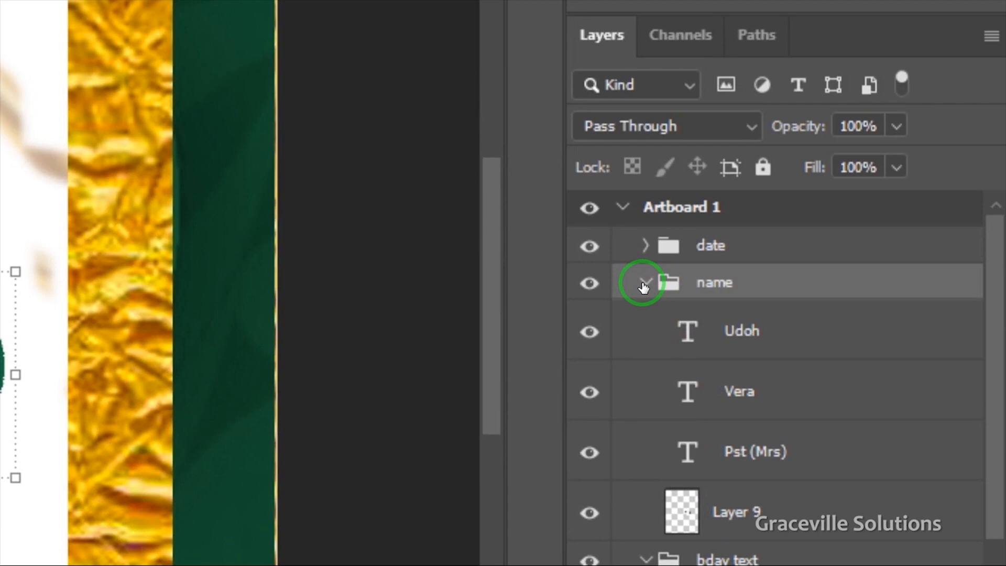
left_click(645, 283)
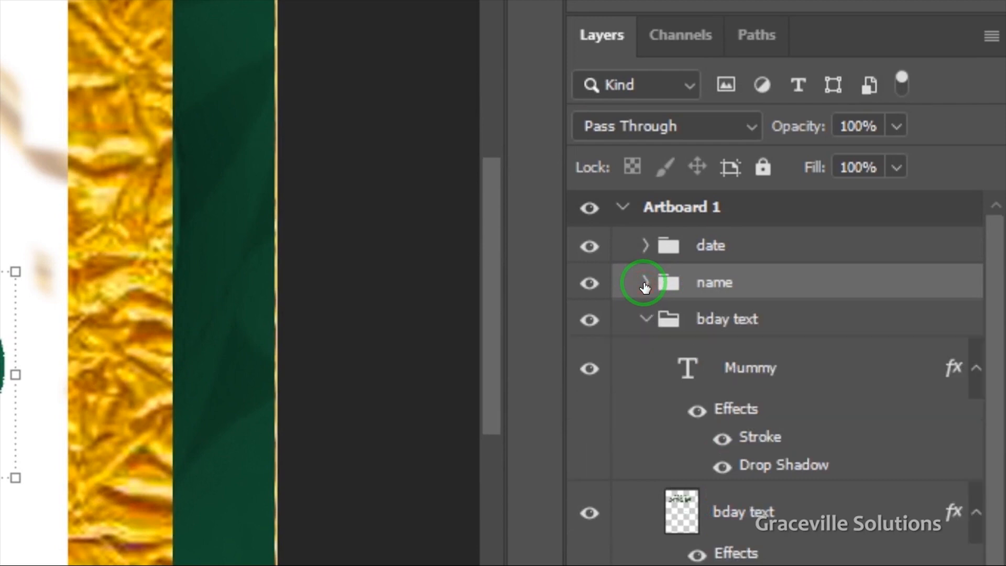
left_click_drag(718, 286, 502, 283)
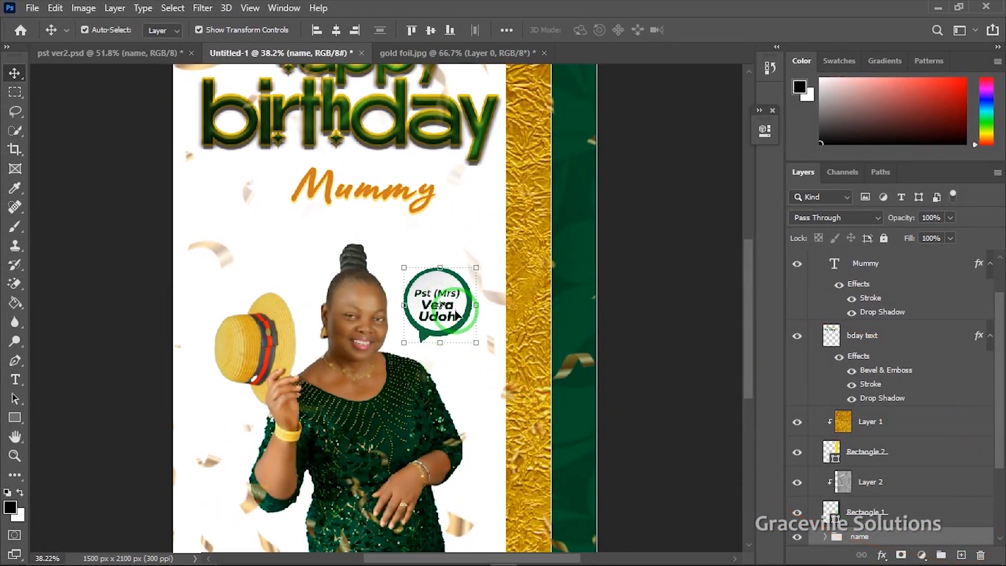
Enlarge the name badge to about 107% and position it between the celebrant's head and the gold strip.
mouse_move(476, 268)
left_mouse_down()
mouse_move(482, 259)
mouse_move(471, 280)
left_mouse_up()
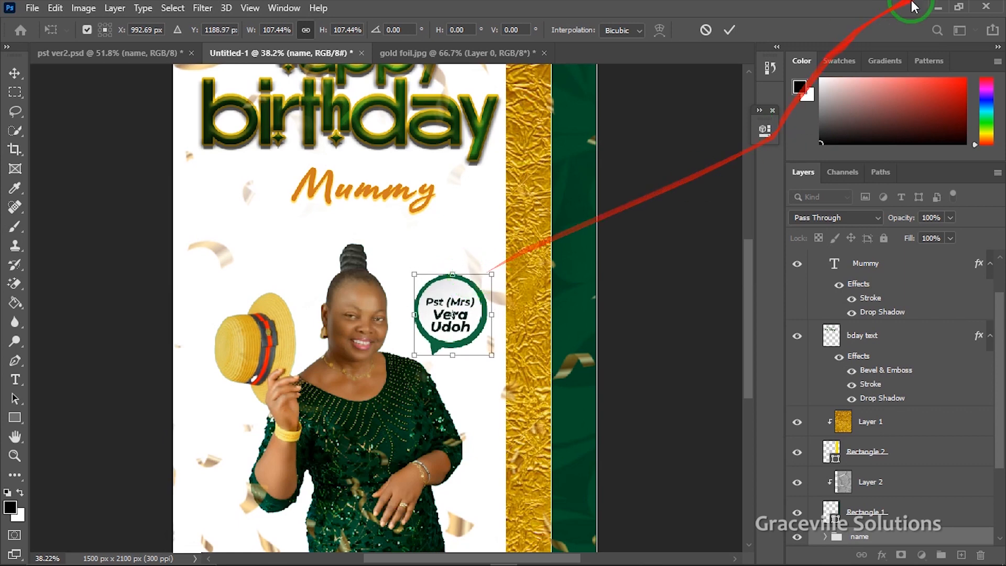
left_click(729, 29)
scroll(524, 199, "down", 3)
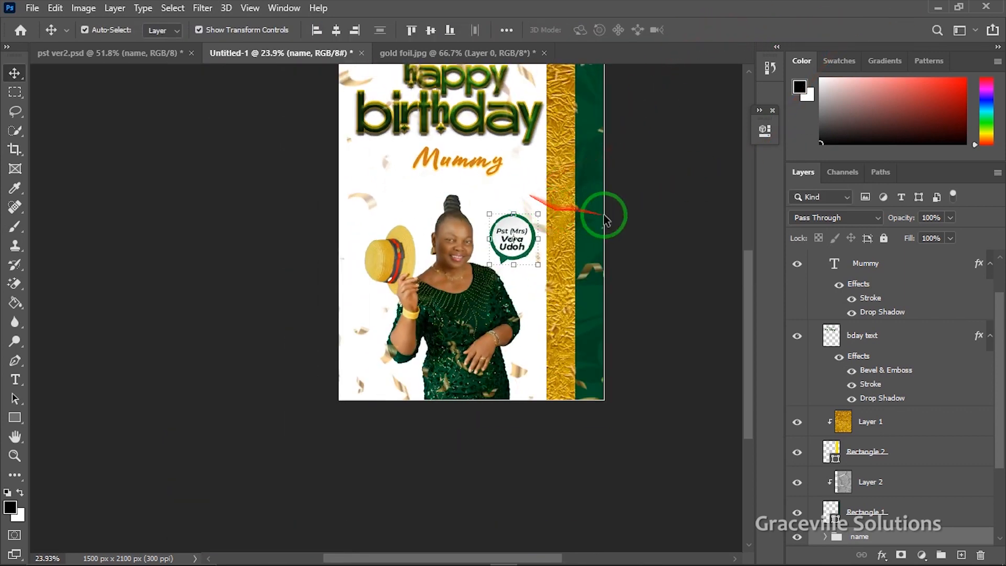
left_click(690, 225)
left_click_drag(469, 283, 425, 335)
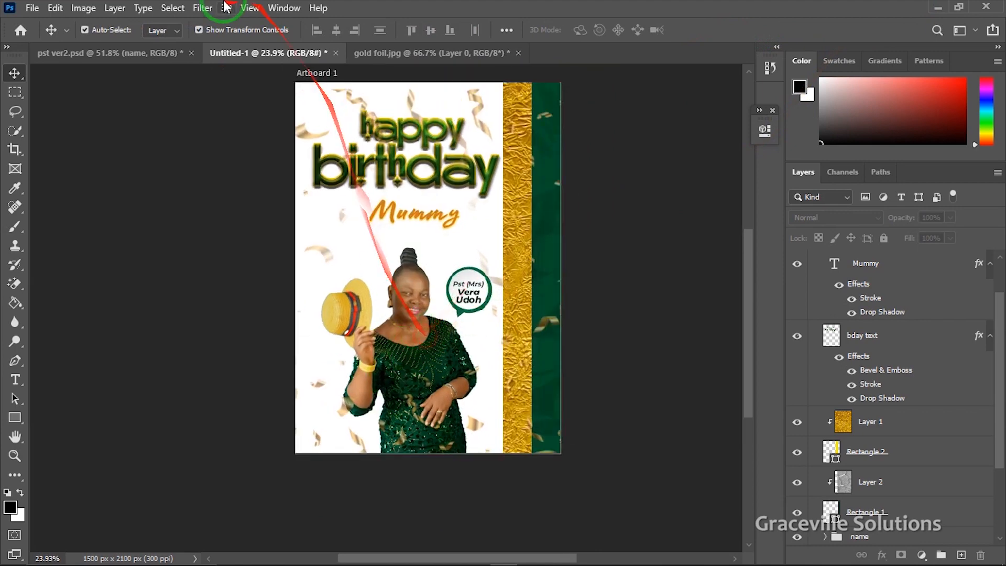
Locate the round date badge in pst ver2.psd and toggle the date group's visibility to identify it.
left_click(107, 53)
scroll(293, 406, "down", 3)
left_click_drag(294, 407, 364, 231)
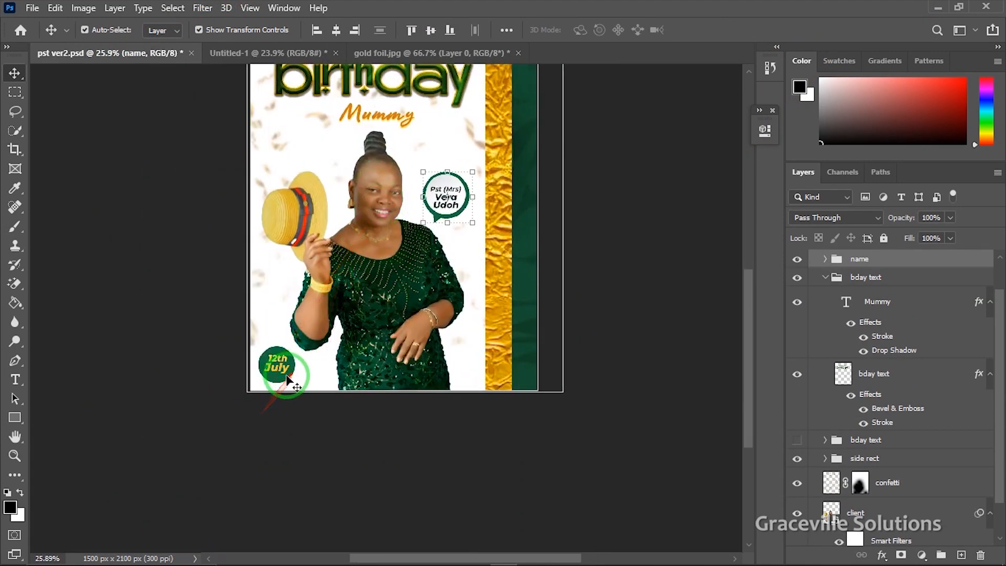
scroll(288, 377, "up", 2)
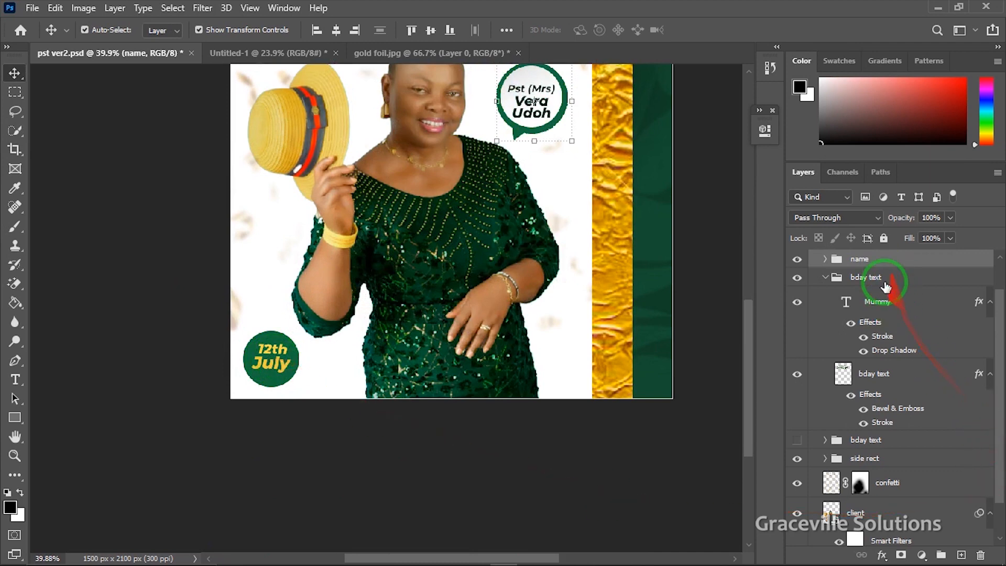
left_click(825, 278)
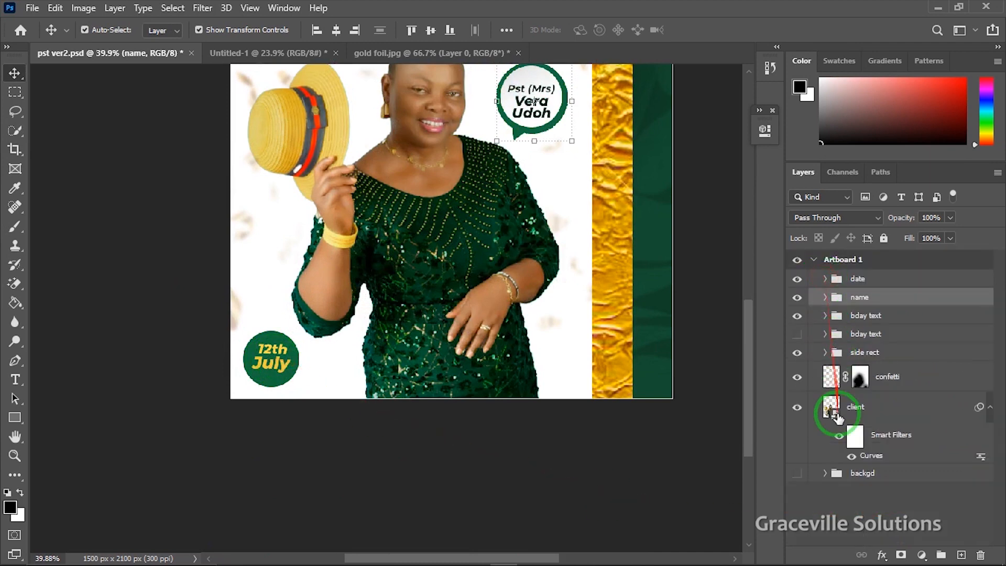
left_click(798, 278)
left_click(798, 278)
Expand the date group and toggle its text and ellipse layers to examine how the badge is built.
left_click(826, 279)
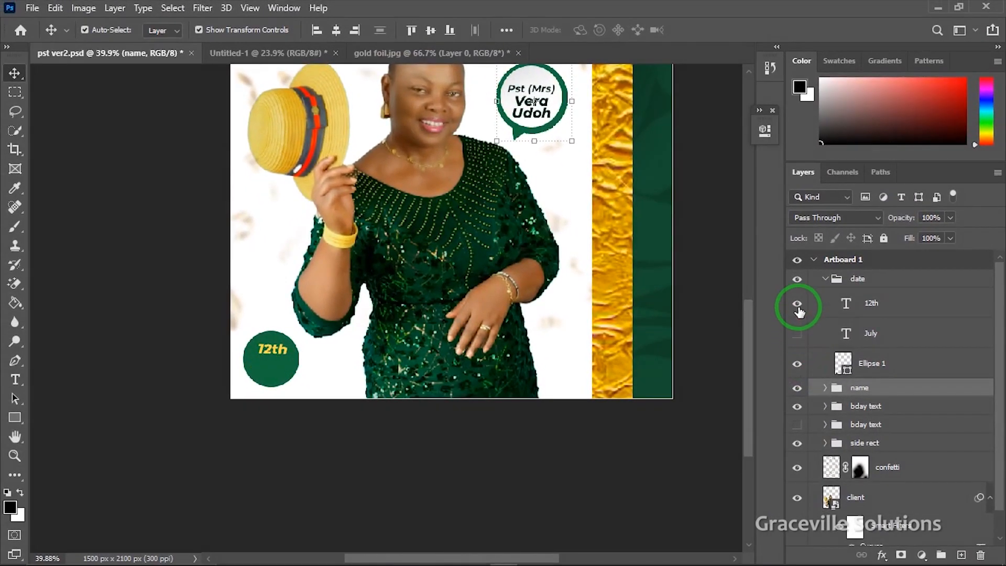
left_click(794, 364)
left_click(795, 364)
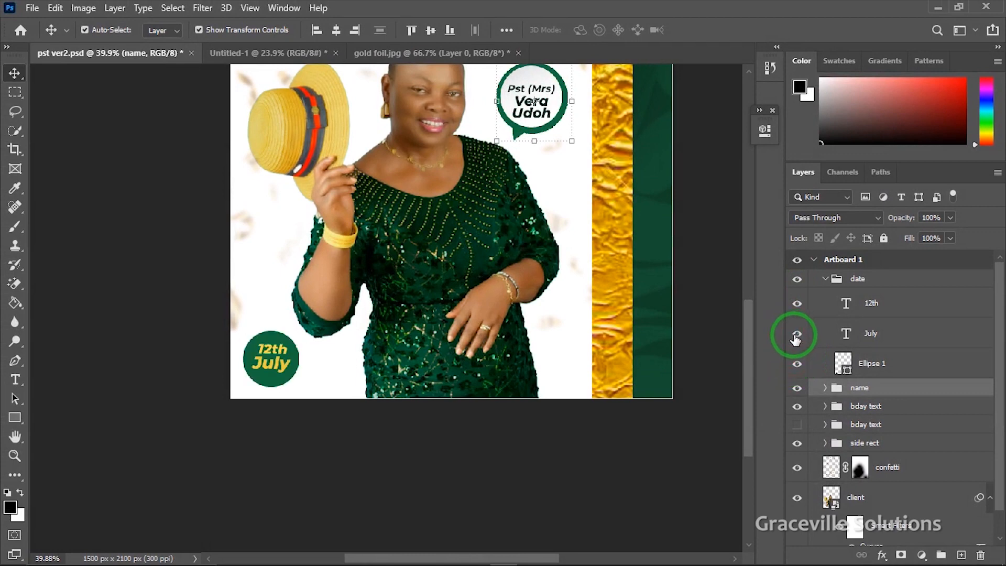
Copy the date group from pst ver2.psd into Untitled-1, placing it in the artboard's lower-left corner beside the dress.
left_click(821, 287)
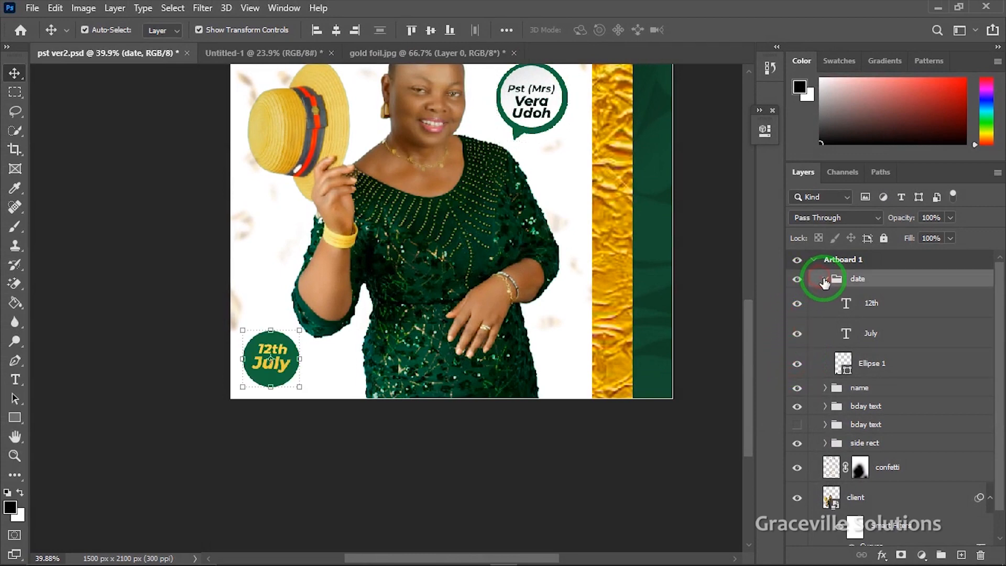
left_click(825, 278)
left_click_drag(872, 281, 345, 420)
scroll(345, 422, "up", 2)
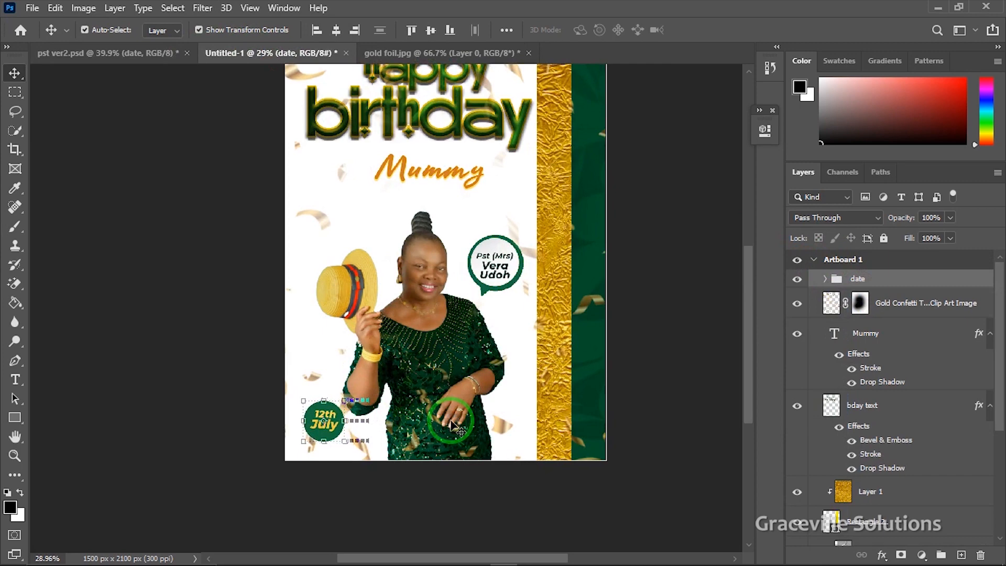
Inspect the font, style and size properties of the name badge's text layers, including the Pst (Mrs) title.
scroll(415, 186, "up", 2)
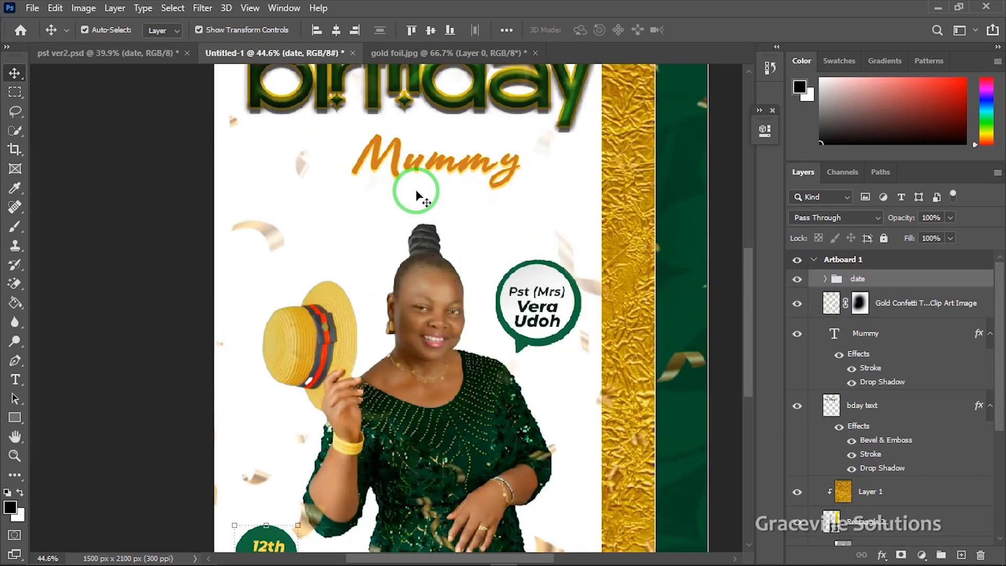
left_click(549, 318)
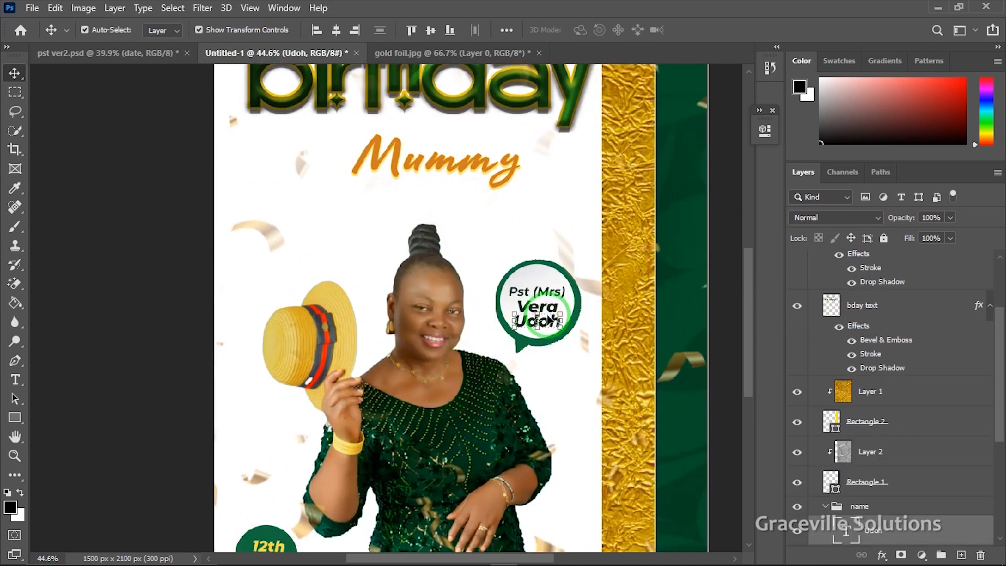
left_click_drag(999, 406, 1001, 460)
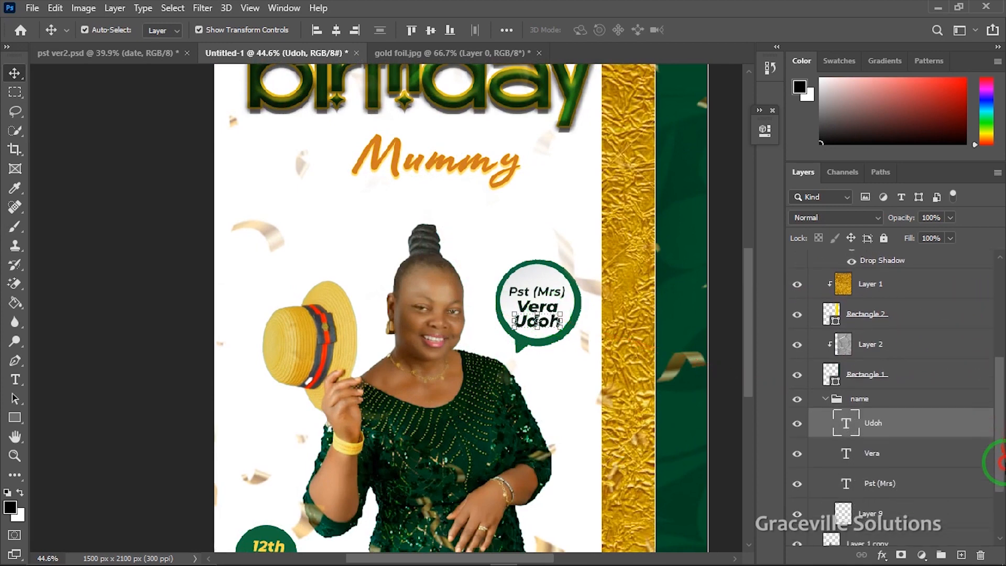
left_click(884, 458)
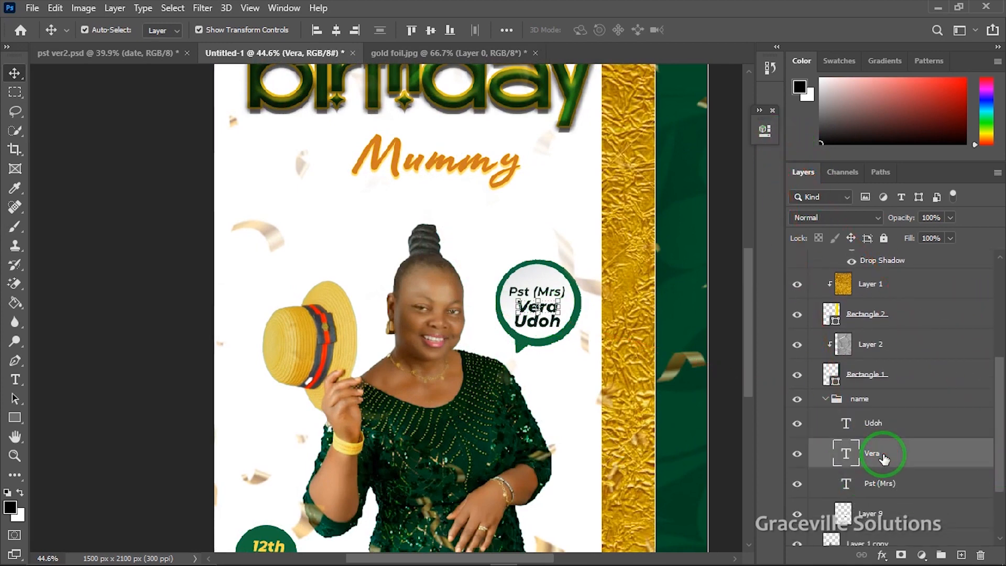
left_click(766, 131)
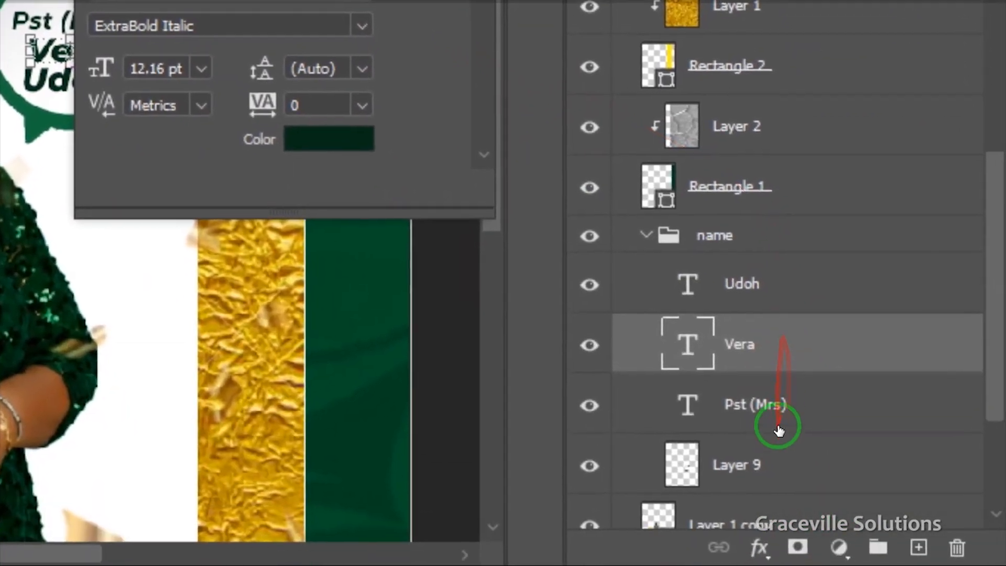
left_click(776, 402)
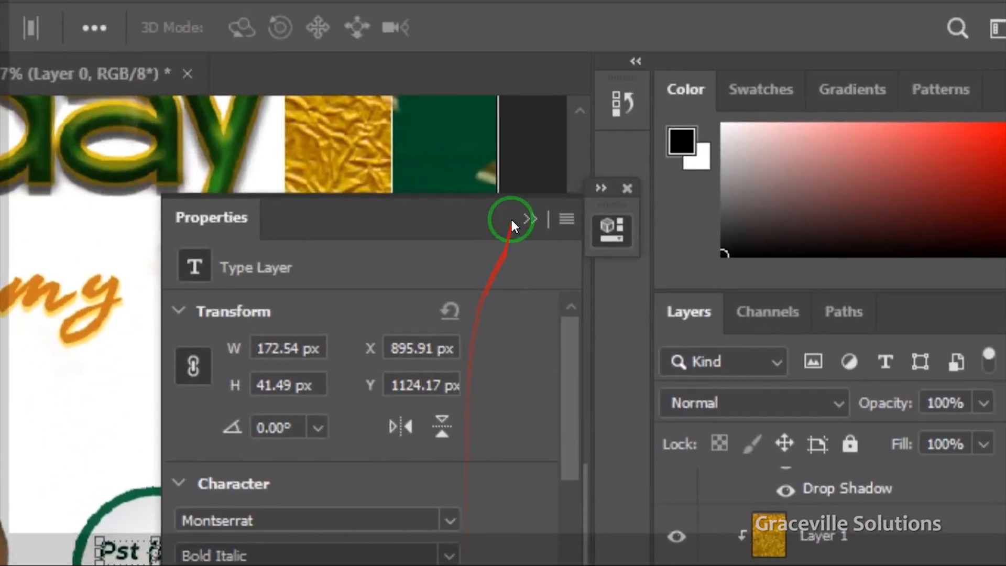